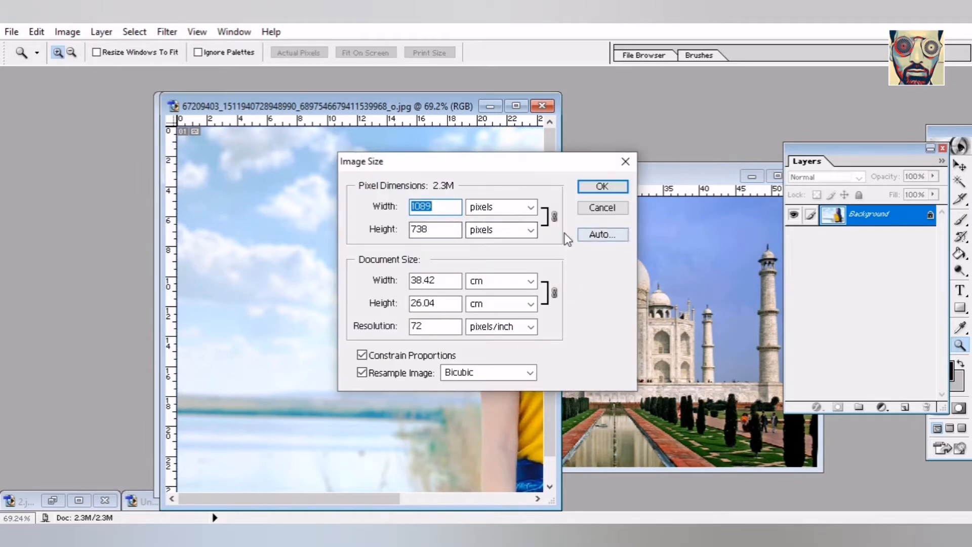
# - Cancel Image Size on the woman photo, leaving it at 1089 × 738 pixels
pyautogui.click(598, 209)
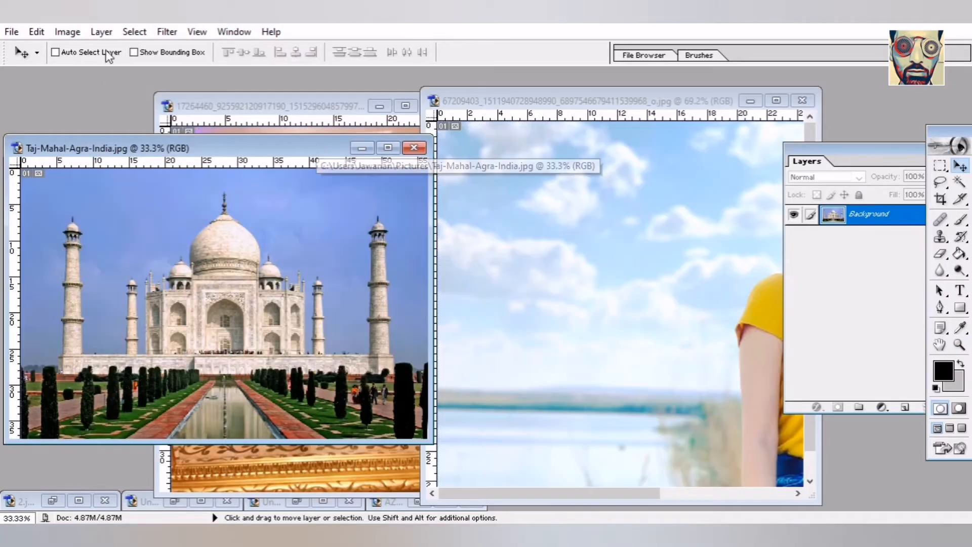
# - Resize the Taj Mahal photo to 1000 pixels wide
pyautogui.click(68, 31)
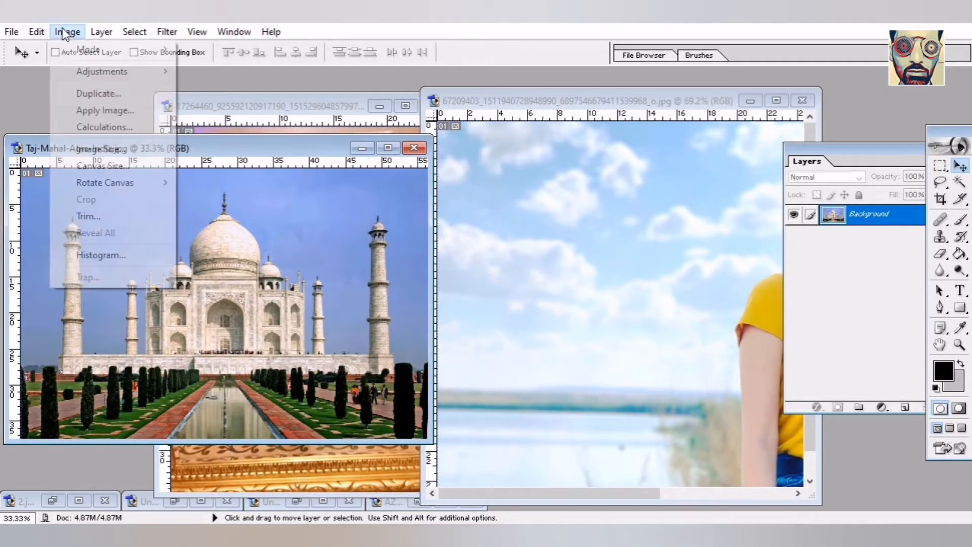
pyautogui.click(123, 148)
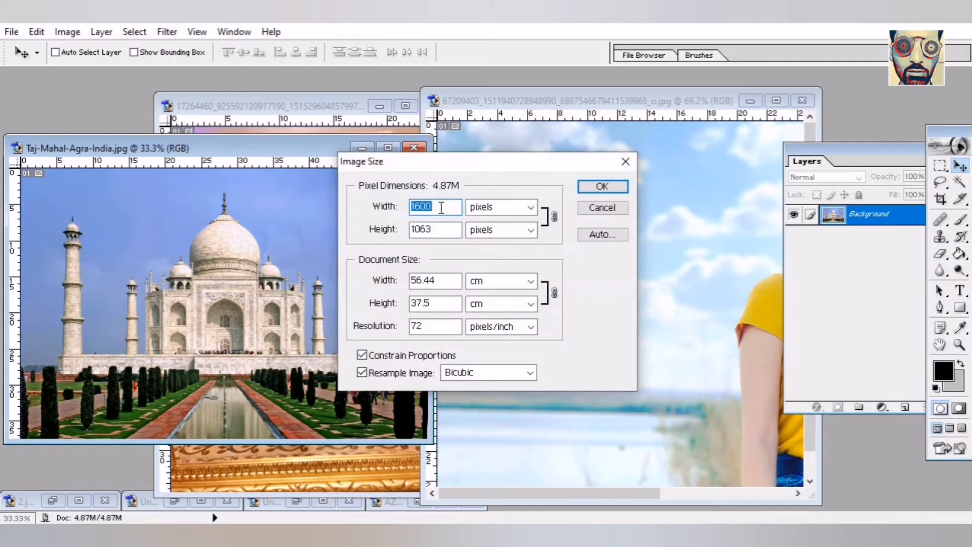
pyautogui.write('10')
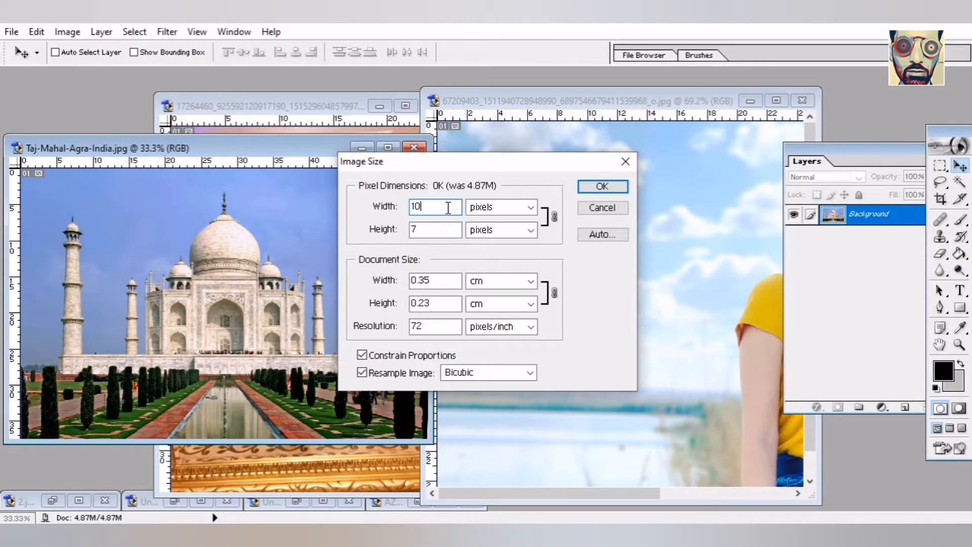
pyautogui.write('00')
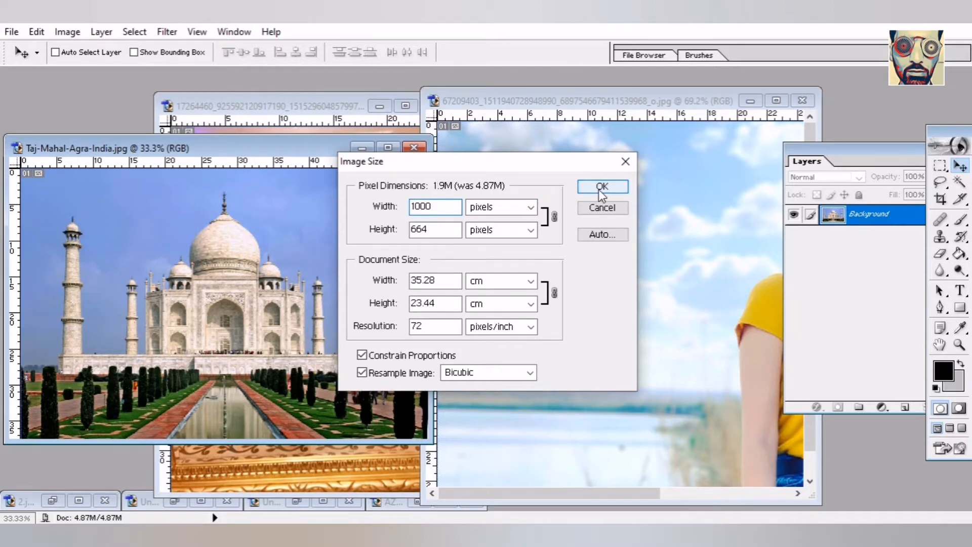
pyautogui.click(598, 190)
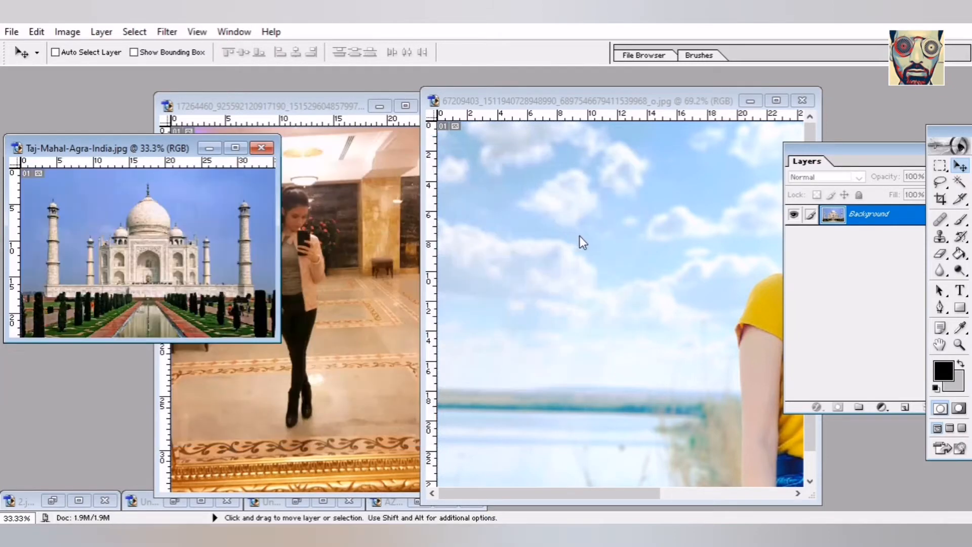
# - Drag the woman photo into the Taj Mahal document as Layer 1 and position it over the canvas
pyautogui.click(612, 244)
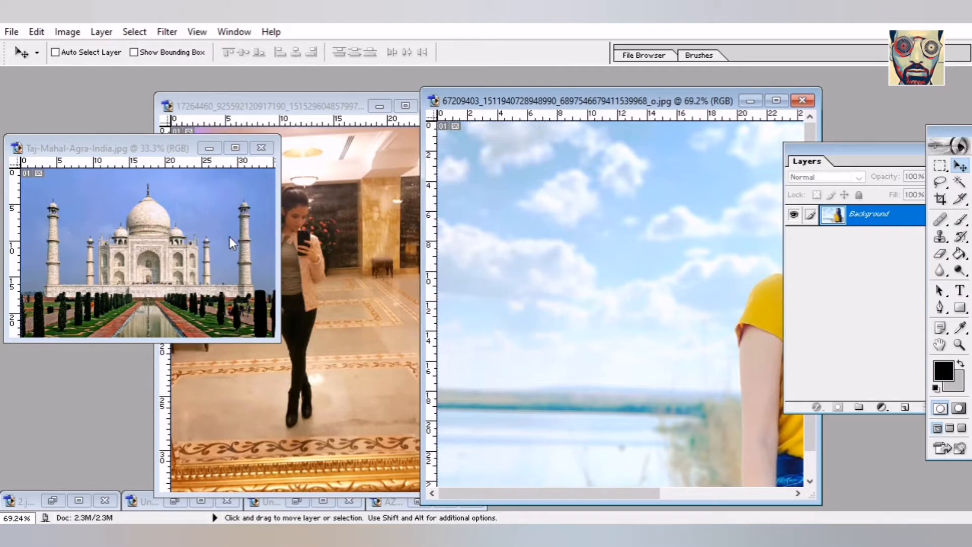
pyautogui.moveTo(523, 271); pyautogui.dragTo(182, 244)
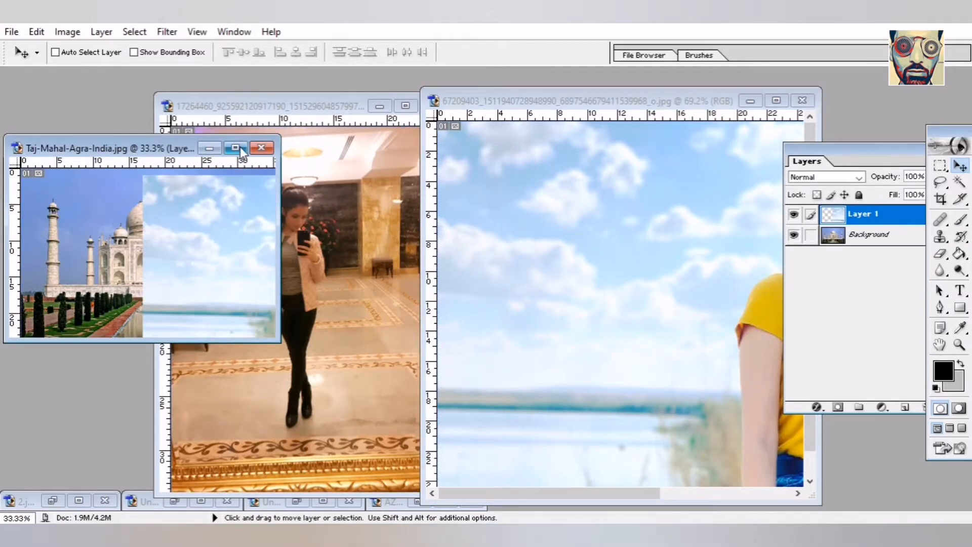
pyautogui.click(235, 148)
pyautogui.moveTo(541, 284); pyautogui.dragTo(403, 277)
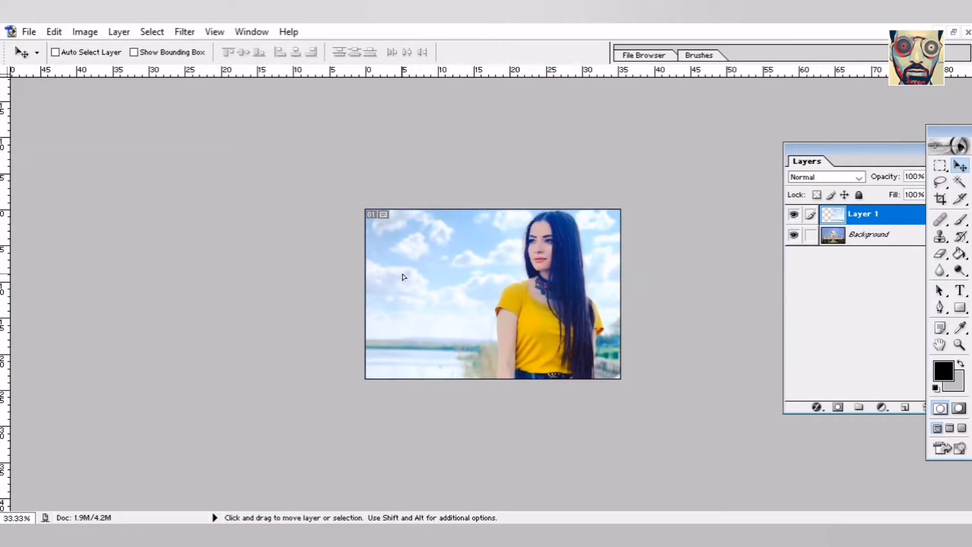
# - Select and cut away the left portion of the woman layer
pyautogui.click(960, 347)
pyautogui.click(577, 276)
pyautogui.click(643, 315)
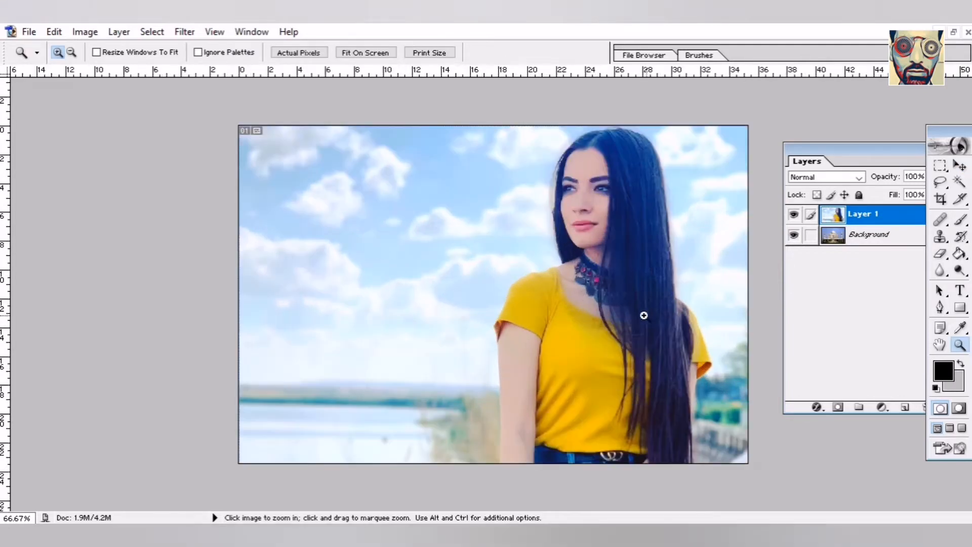
pyautogui.click(939, 167)
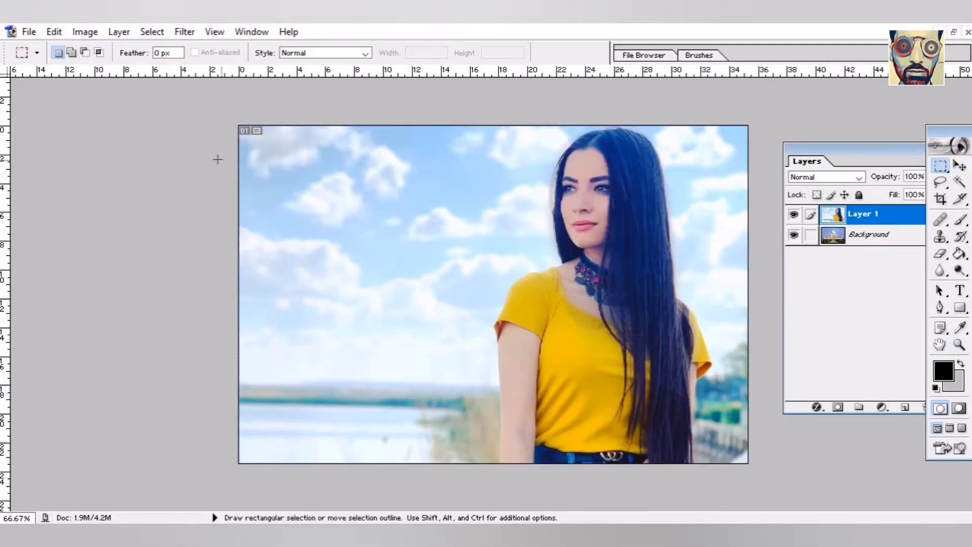
pyautogui.moveTo(354, 333); pyautogui.dragTo(489, 516)
pyautogui.hotkey('ctrl', 'x')
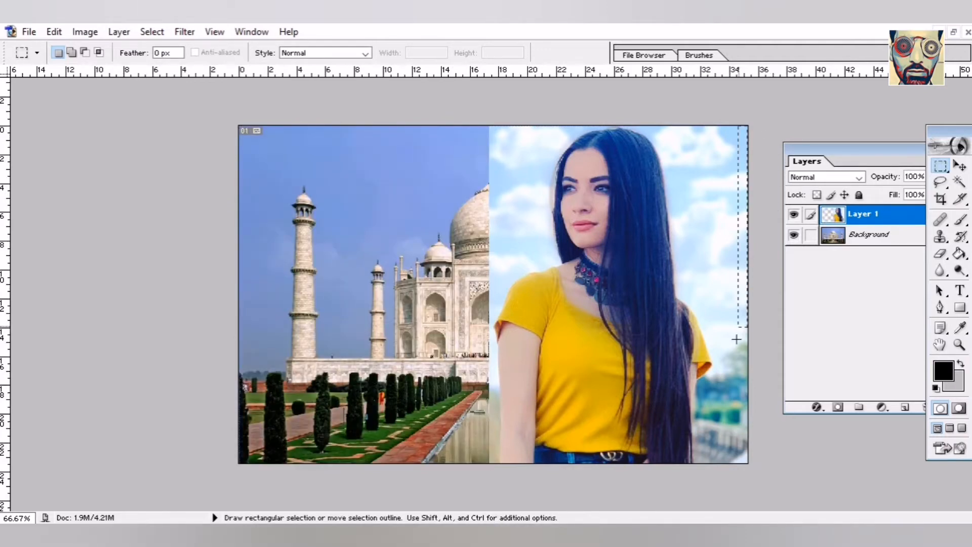
# - Select and cut away the thin strip along the woman layer's right edge
pyautogui.moveTo(736, 339); pyautogui.dragTo(714, 496)
pyautogui.hotkey('ctrl', 'x')
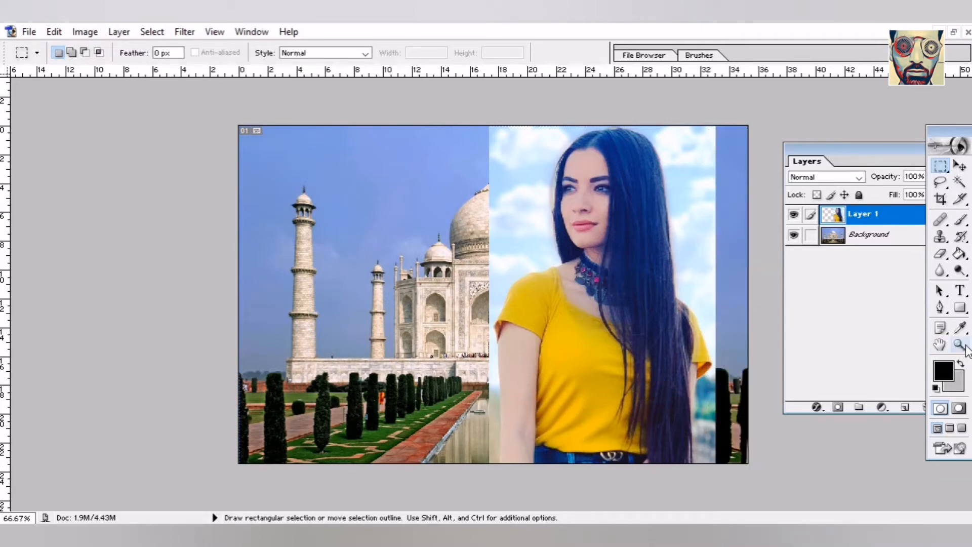
pyautogui.click(958, 344)
pyautogui.moveTo(714, 456); pyautogui.dragTo(715, 456)
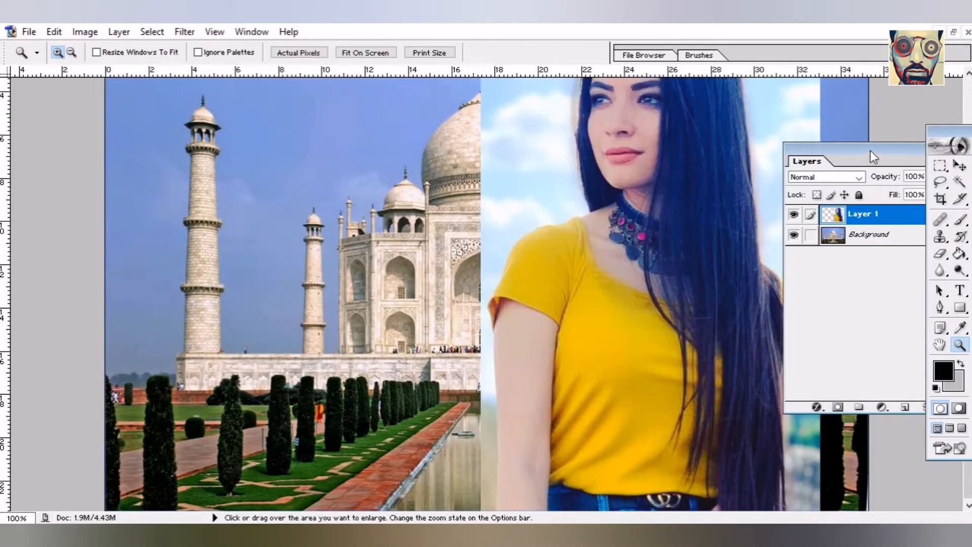
# - Move the Layers and tools panels to the left of the image and select the Eraser
pyautogui.moveTo(870, 150); pyautogui.dragTo(227, 195)
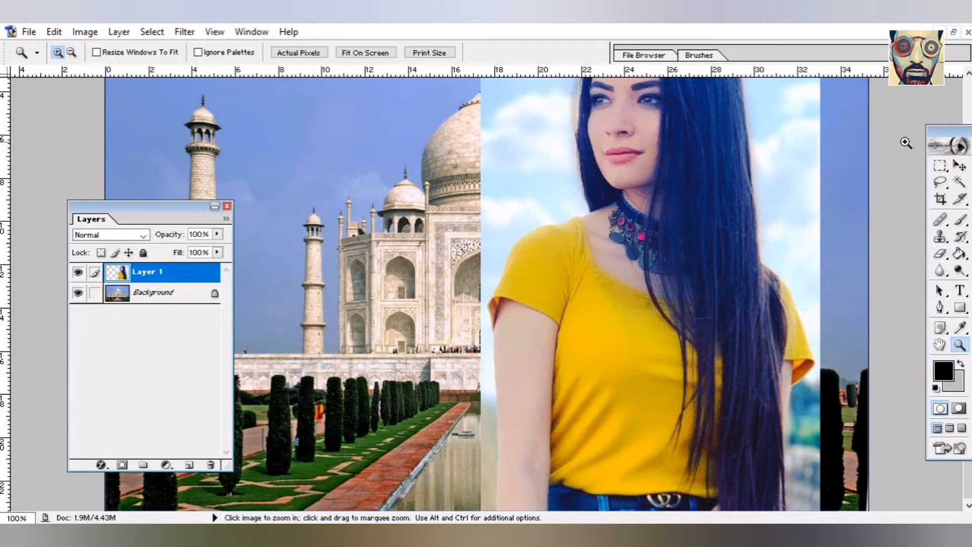
pyautogui.moveTo(940, 139); pyautogui.dragTo(293, 142)
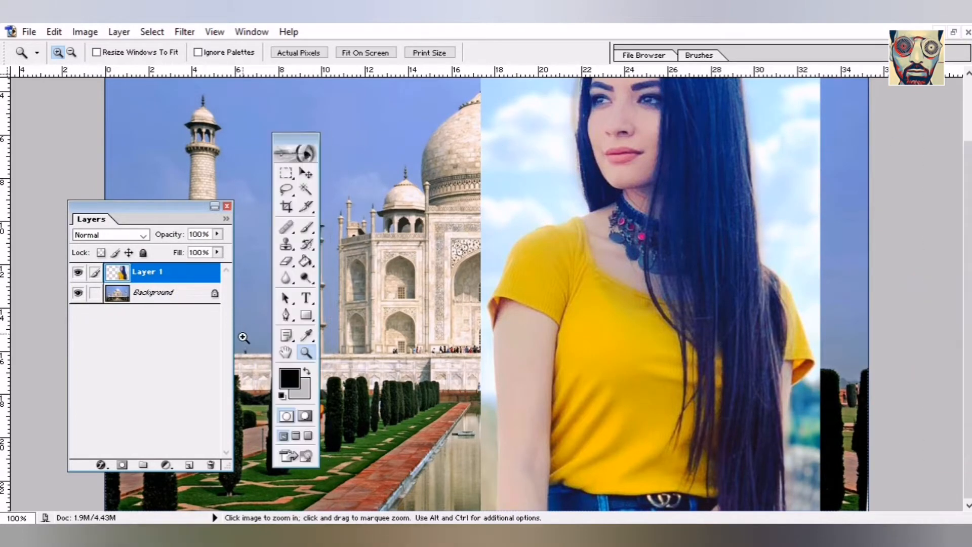
pyautogui.click(286, 261)
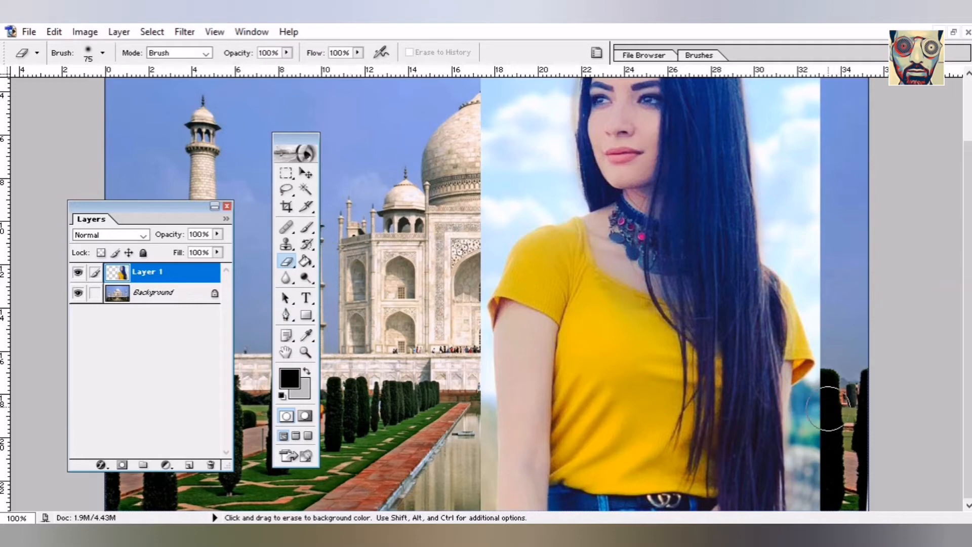
pyautogui.hotkey('ctrl', 'z')
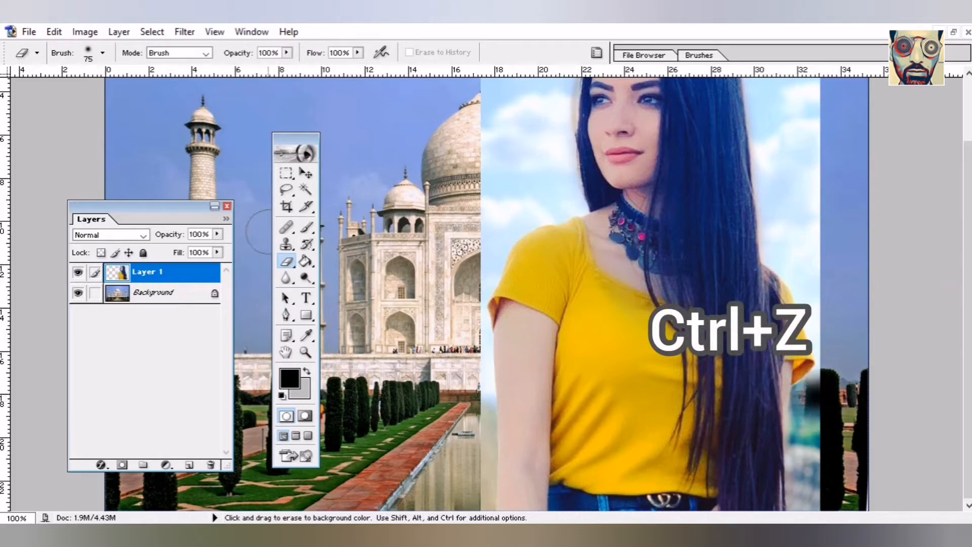
# - Set the eraser brush diameter to 19 px
pyautogui.click(103, 54)
pyautogui.click(70, 139)
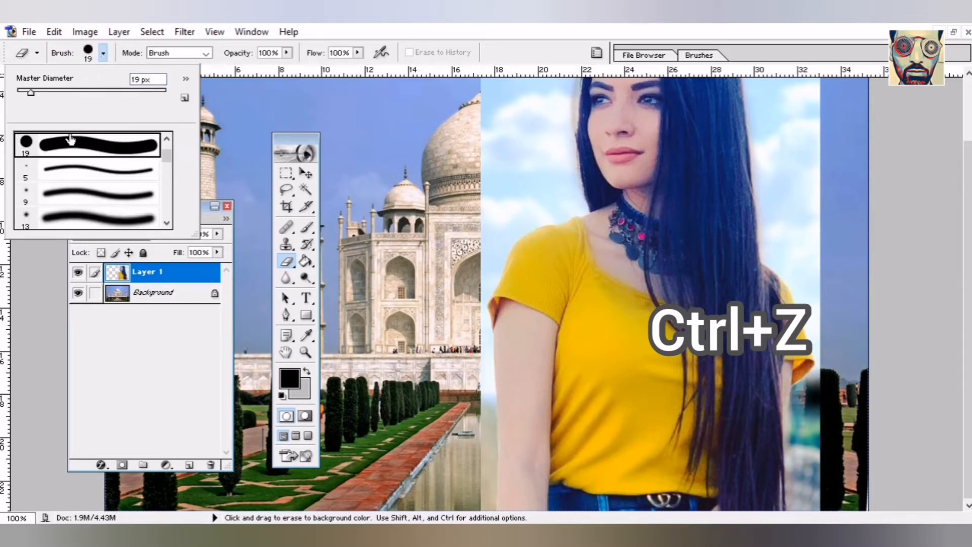
pyautogui.click(799, 389)
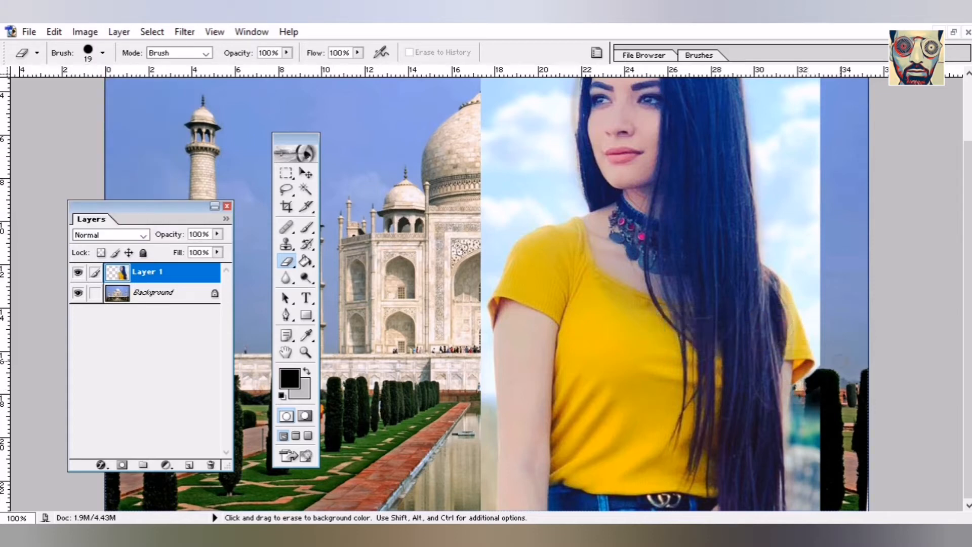
pyautogui.press('z')
pyautogui.click(653, 385)
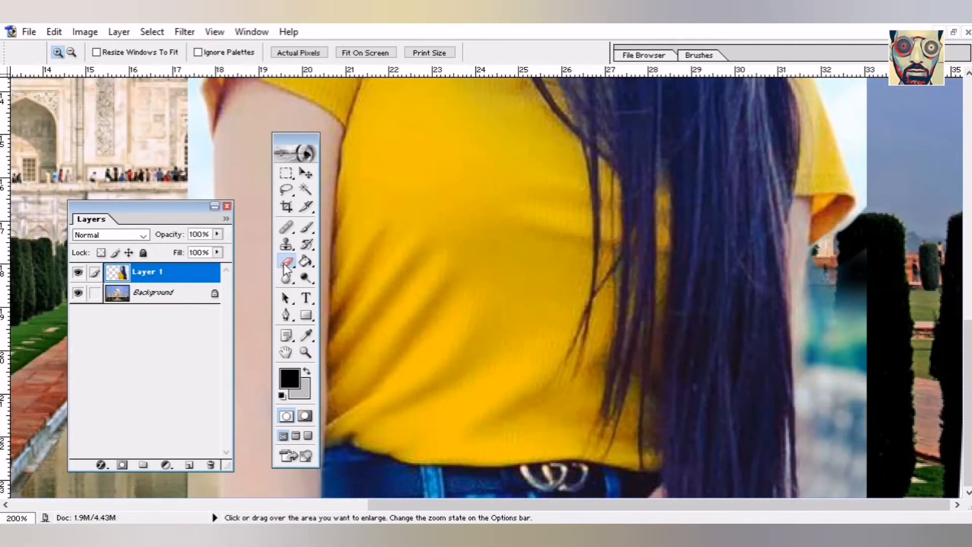
# - Erase the pale sky along the woman's hair edge with the 19 px eraser
pyautogui.press('e')
pyautogui.moveTo(824, 255)
pyautogui.mouseDown()
pyautogui.moveTo(822, 372)
pyautogui.moveTo(797, 488)
pyautogui.mouseUp()
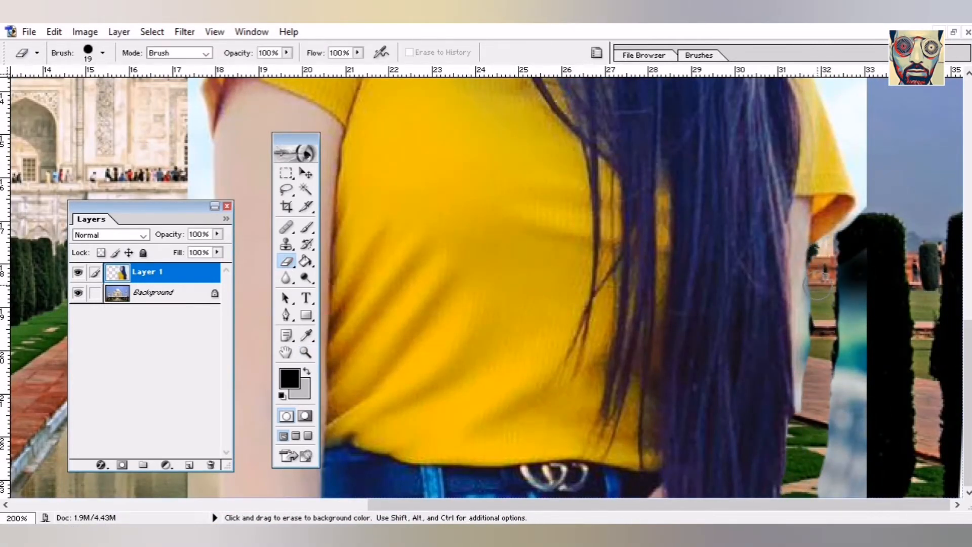
pyautogui.moveTo(818, 288); pyautogui.dragTo(807, 423)
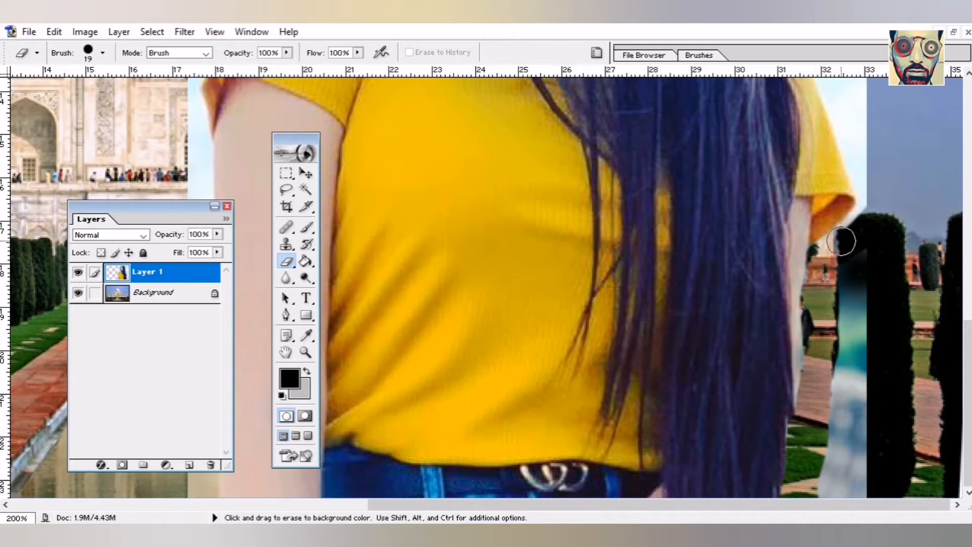
pyautogui.scroll(3, 905, 270)
pyautogui.scroll(2, 905, 269)
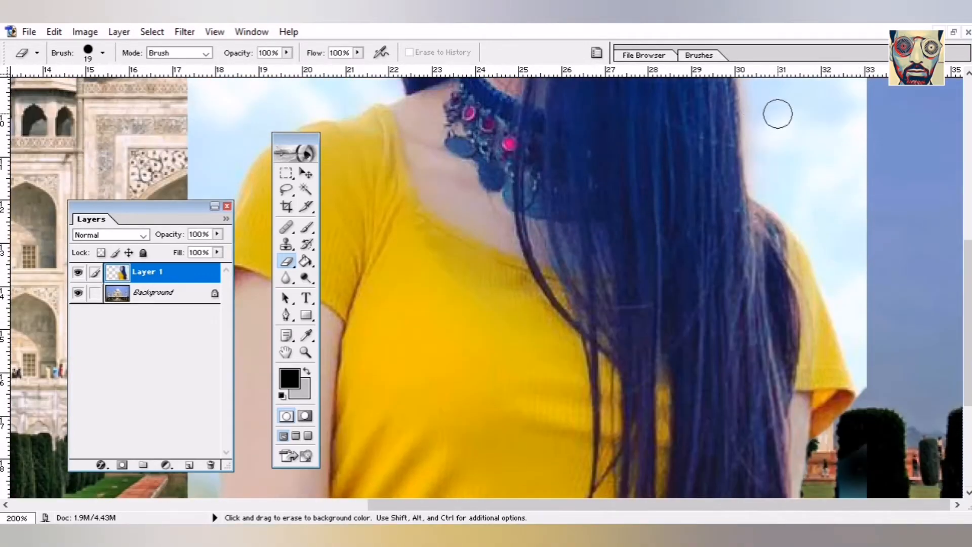
pyautogui.moveTo(761, 187)
pyautogui.mouseDown()
pyautogui.moveTo(827, 256)
pyautogui.moveTo(872, 383)
pyautogui.mouseUp()
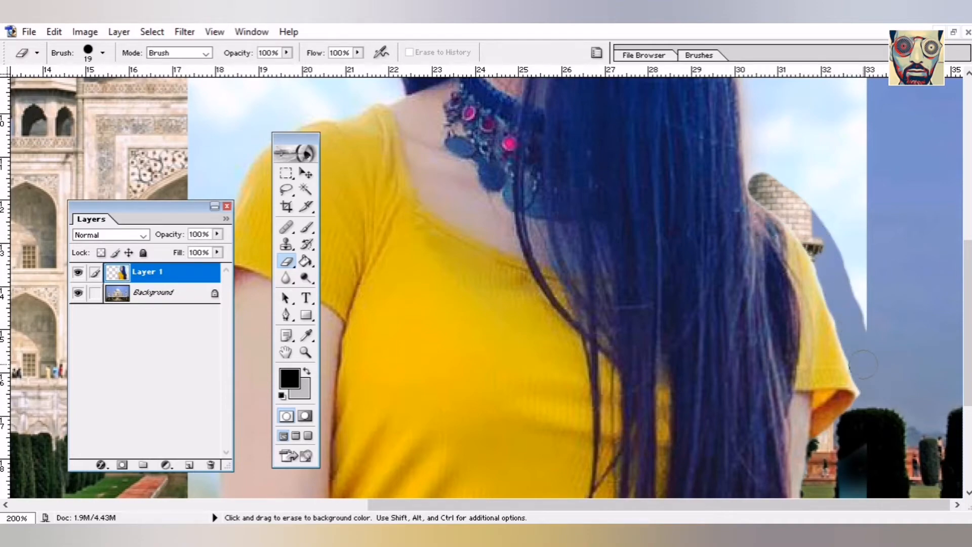
pyautogui.scroll(3, 872, 395)
# - Enlarge the eraser to 73 px and erase the sky and cloud around her shoulder and hair
pyautogui.click(102, 52)
pyautogui.moveTo(54, 93); pyautogui.dragTo(72, 94)
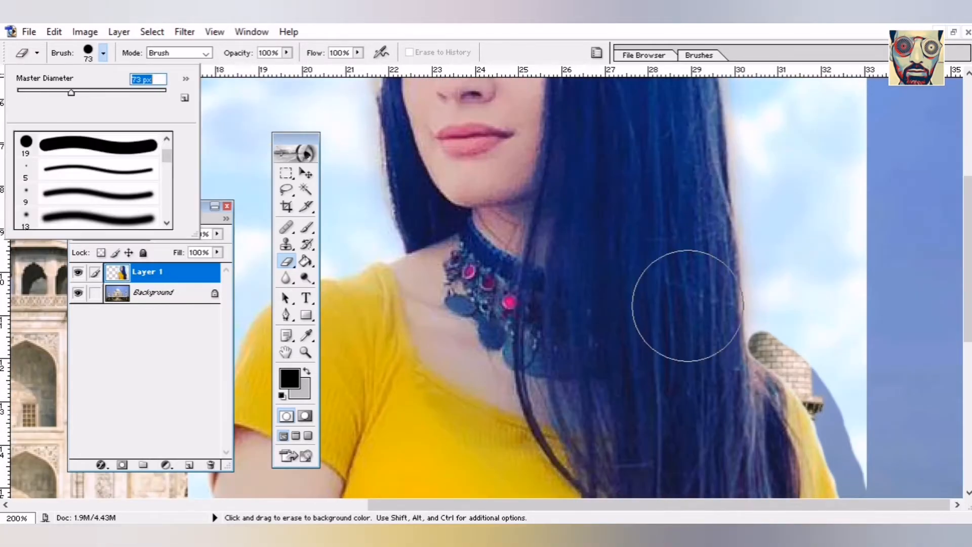
pyautogui.moveTo(798, 334); pyautogui.dragTo(799, 284)
pyautogui.scroll(1, 798, 283)
pyautogui.moveTo(785, 221)
pyautogui.mouseDown()
pyautogui.moveTo(819, 396)
pyautogui.moveTo(833, 284)
pyautogui.mouseUp()
pyautogui.scroll(3, 833, 283)
pyautogui.moveTo(835, 305)
pyautogui.mouseDown()
pyautogui.moveTo(764, 239)
pyautogui.moveTo(772, 319)
pyautogui.mouseUp()
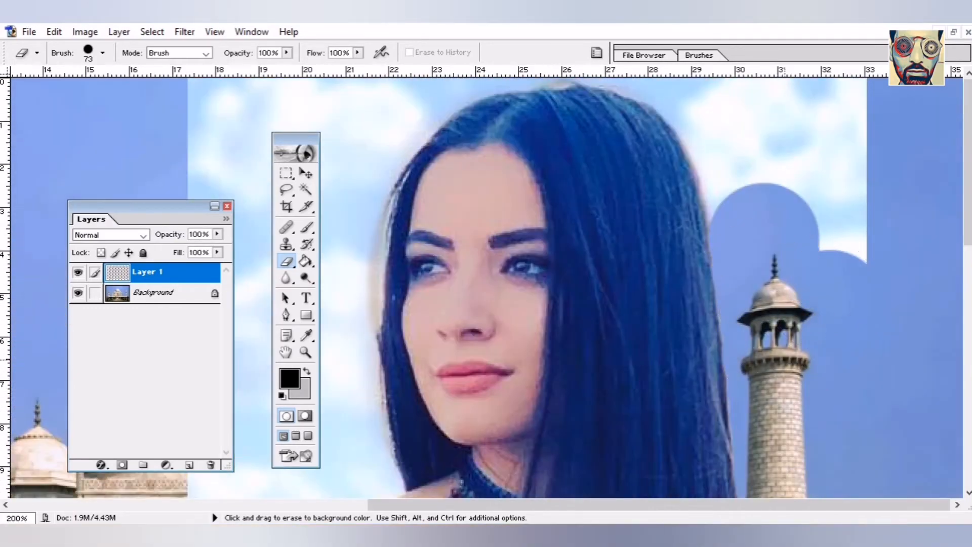
pyautogui.moveTo(737, 132)
pyautogui.mouseDown()
pyautogui.moveTo(758, 190)
pyautogui.moveTo(811, 214)
pyautogui.moveTo(808, 147)
pyautogui.moveTo(702, 83)
pyautogui.moveTo(724, 99)
pyautogui.mouseUp()
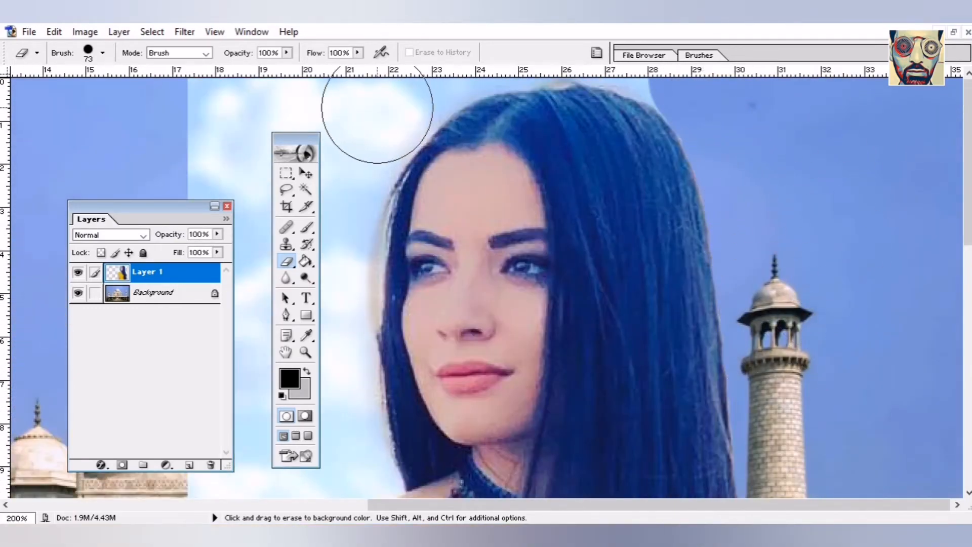
pyautogui.moveTo(378, 108)
pyautogui.mouseDown()
pyautogui.moveTo(357, 133)
pyautogui.moveTo(369, 119)
pyautogui.moveTo(363, 185)
pyautogui.moveTo(320, 326)
pyautogui.moveTo(383, 410)
pyautogui.mouseUp()
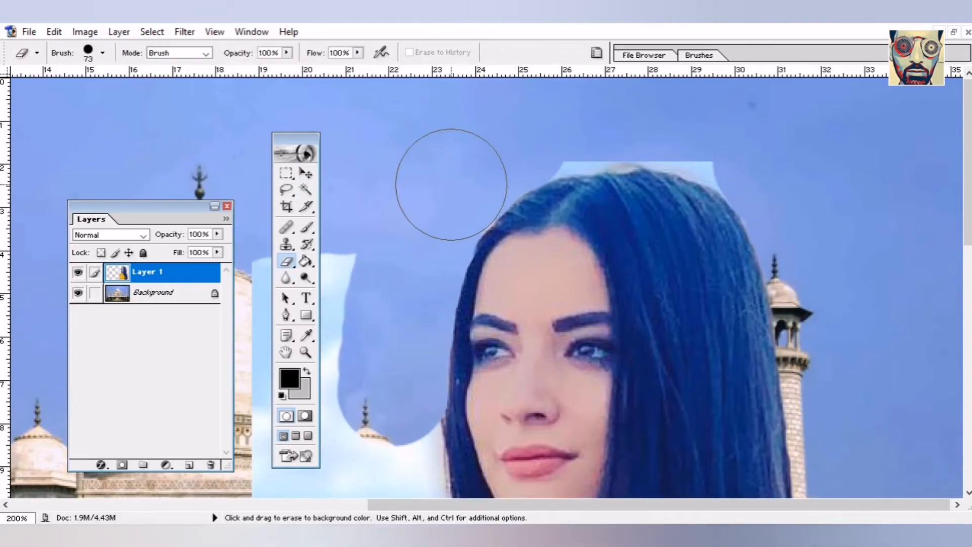
pyautogui.moveTo(627, 118)
pyautogui.mouseDown()
pyautogui.moveTo(664, 116)
pyautogui.moveTo(652, 116)
pyautogui.moveTo(746, 147)
pyautogui.mouseUp()
pyautogui.scroll(-3, 390, 302)
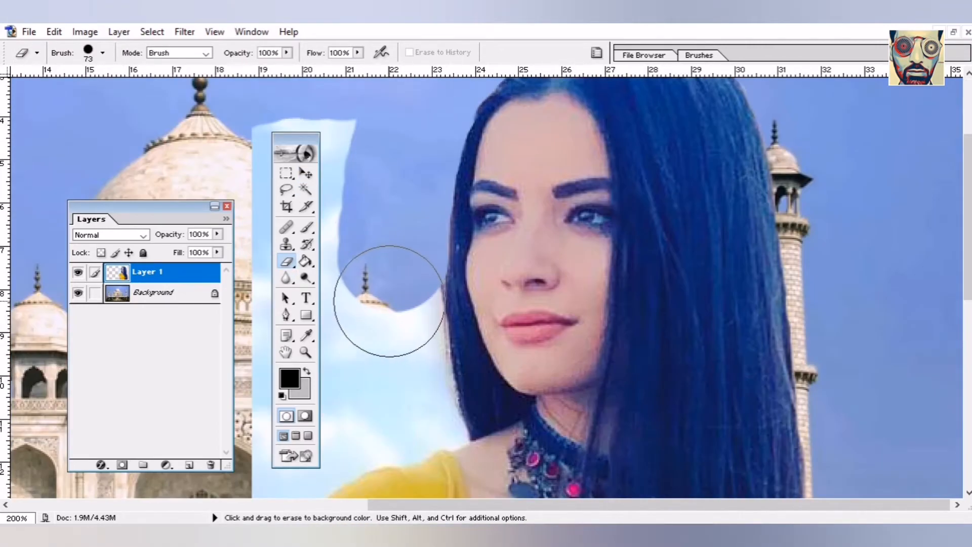
pyautogui.moveTo(390, 302); pyautogui.dragTo(403, 410)
pyautogui.hscroll(-3, 403, 410)
# - Switch the eraser between 19 and 86 px and erase the light sky beside her arm
pyautogui.click(103, 52)
pyautogui.moveTo(48, 98); pyautogui.dragTo(29, 97)
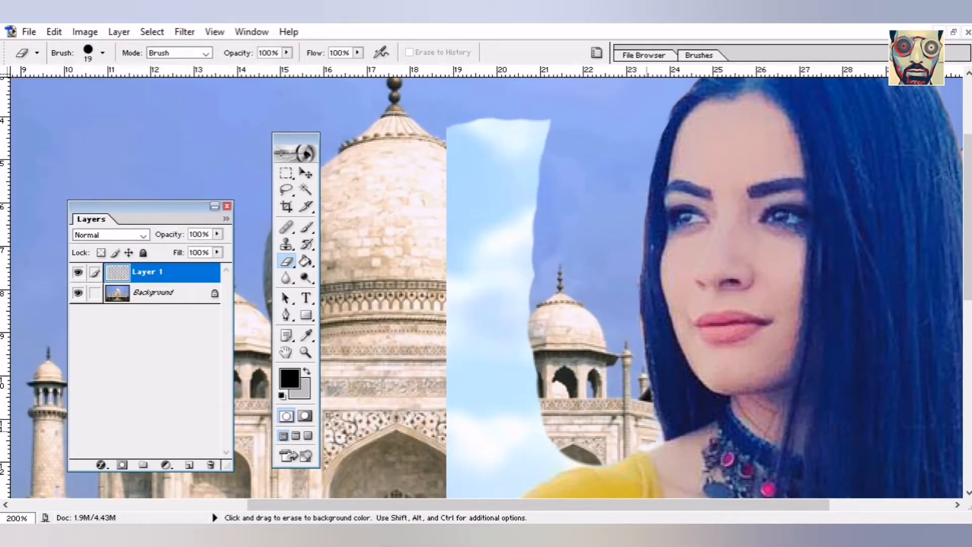
pyautogui.moveTo(647, 438); pyautogui.dragTo(639, 439)
pyautogui.click(104, 52)
pyautogui.moveTo(29, 97); pyautogui.dragTo(53, 97)
pyautogui.moveTo(486, 132)
pyautogui.mouseDown()
pyautogui.moveTo(516, 407)
pyautogui.moveTo(534, 420)
pyautogui.mouseUp()
pyautogui.scroll(-3, 460, 341)
pyautogui.moveTo(474, 270)
pyautogui.mouseDown()
pyautogui.moveTo(495, 251)
pyautogui.moveTo(430, 334)
pyautogui.moveTo(409, 409)
pyautogui.mouseUp()
pyautogui.scroll(-3, 419, 383)
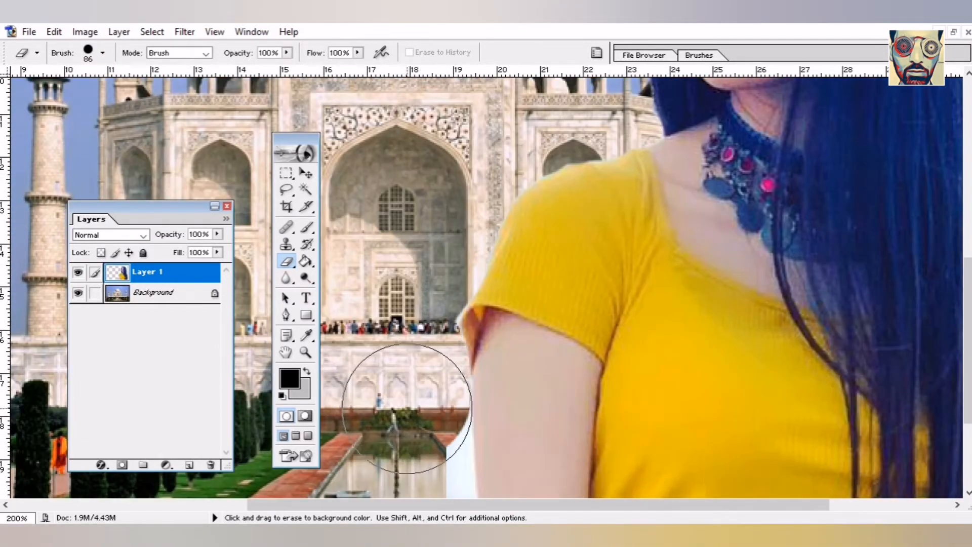
pyautogui.scroll(-3, 409, 409)
pyautogui.moveTo(417, 324); pyautogui.dragTo(407, 306)
pyautogui.moveTo(395, 371)
pyautogui.mouseDown()
pyautogui.moveTo(411, 349)
pyautogui.moveTo(417, 402)
pyautogui.mouseUp()
pyautogui.scroll(-1, 416, 402)
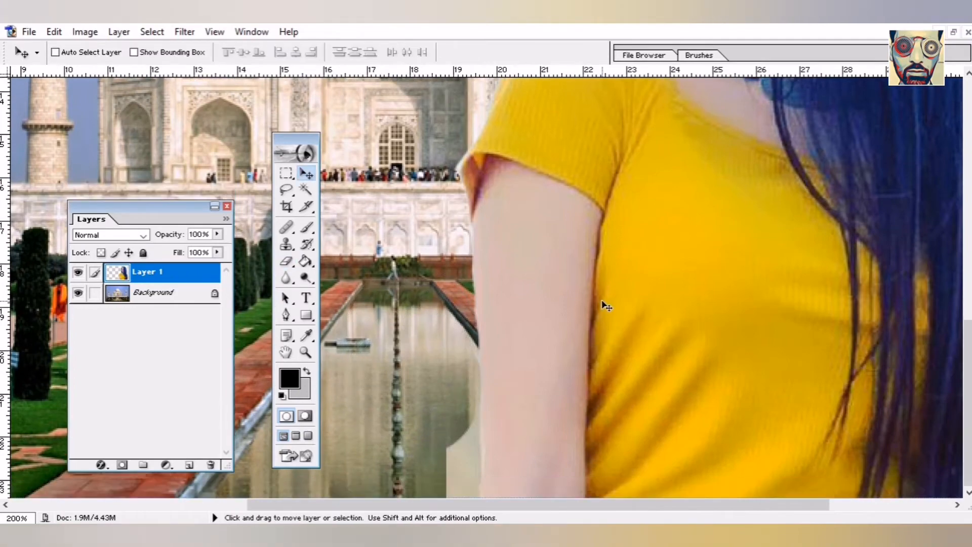
# - Raise the woman layer and erase the light strip beside her arm with a 137 px eraser
pyautogui.moveTo(603, 304); pyautogui.dragTo(633, 143)
pyautogui.moveTo(447, 272)
pyautogui.mouseDown()
pyautogui.moveTo(435, 340)
pyautogui.moveTo(447, 393)
pyautogui.mouseUp()
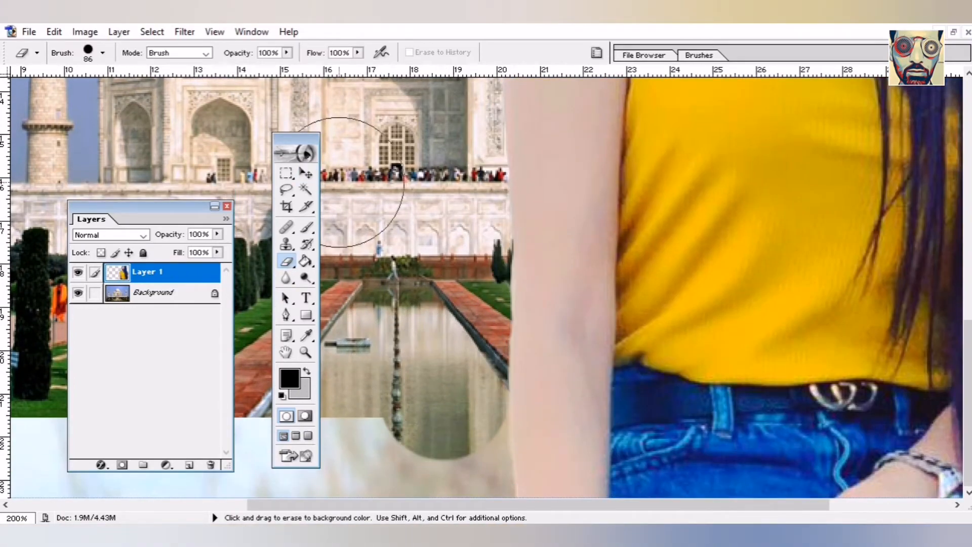
pyautogui.moveTo(349, 253); pyautogui.dragTo(339, 91)
pyautogui.click(102, 52)
pyautogui.moveTo(91, 94); pyautogui.dragTo(104, 94)
pyautogui.moveTo(399, 303); pyautogui.dragTo(406, 357)
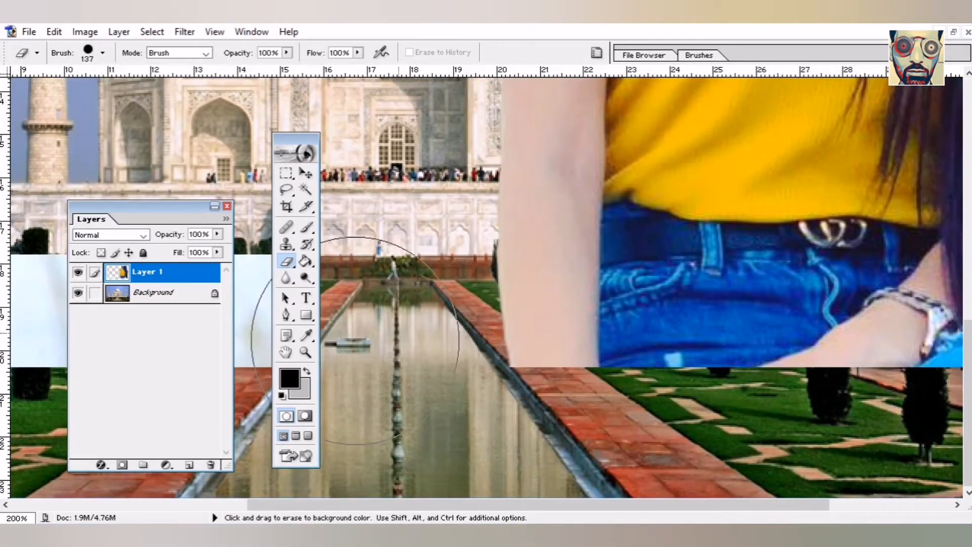
# - Position the woman at the picture's right and erase the remaining light strips beside her
pyautogui.hotkey('ctrl', '0')
pyautogui.moveTo(521, 111); pyautogui.dragTo(642, 238)
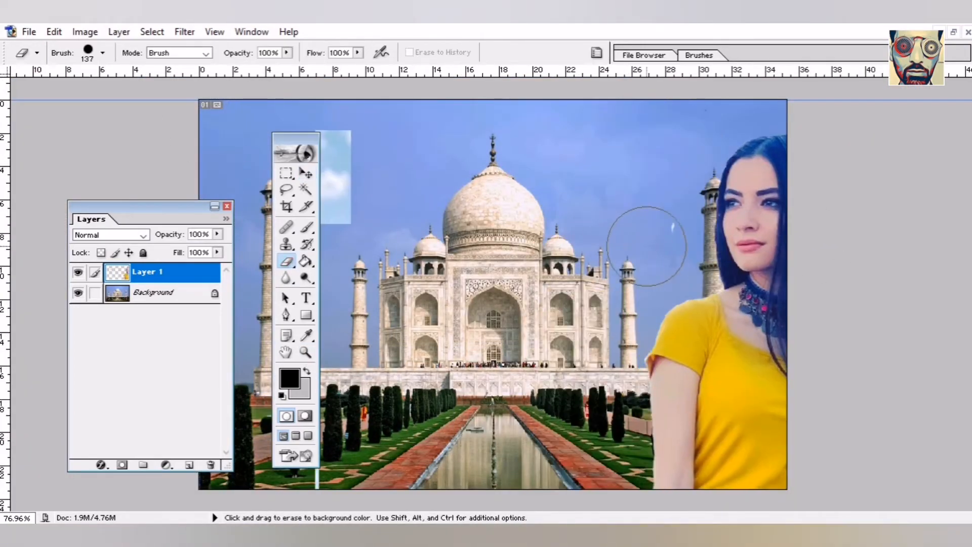
pyautogui.moveTo(642, 335); pyautogui.dragTo(390, 261)
pyautogui.moveTo(679, 133)
pyautogui.mouseDown()
pyautogui.moveTo(680, 449)
pyautogui.moveTo(664, 387)
pyautogui.mouseUp()
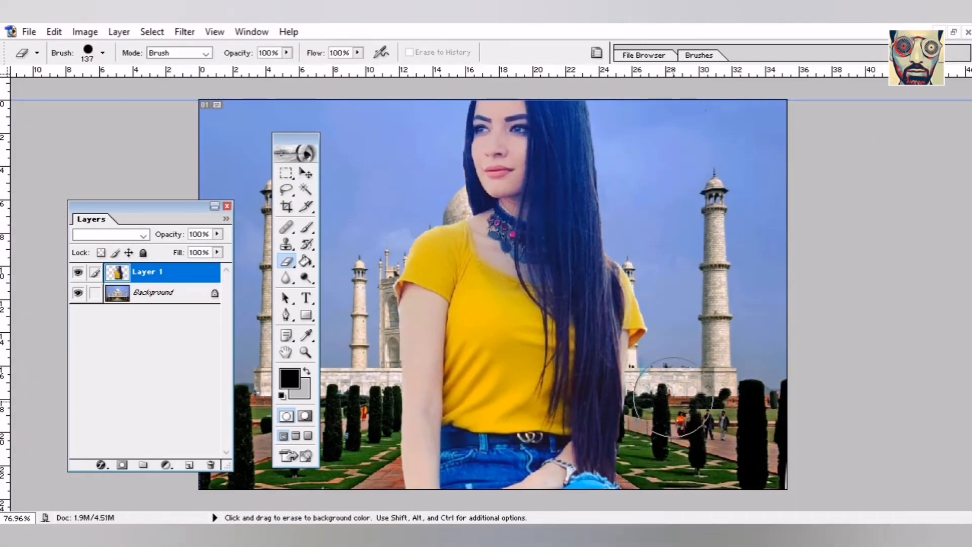
pyautogui.moveTo(500, 233)
pyautogui.mouseDown()
pyautogui.moveTo(586, 276)
pyautogui.moveTo(525, 282)
pyautogui.mouseUp()
pyautogui.moveTo(719, 108); pyautogui.dragTo(719, 144)
pyautogui.moveTo(550, 255)
pyautogui.mouseDown()
pyautogui.moveTo(667, 251)
pyautogui.moveTo(667, 234)
pyautogui.mouseUp()
pyautogui.moveTo(184, 209); pyautogui.dragTo(56, 188)
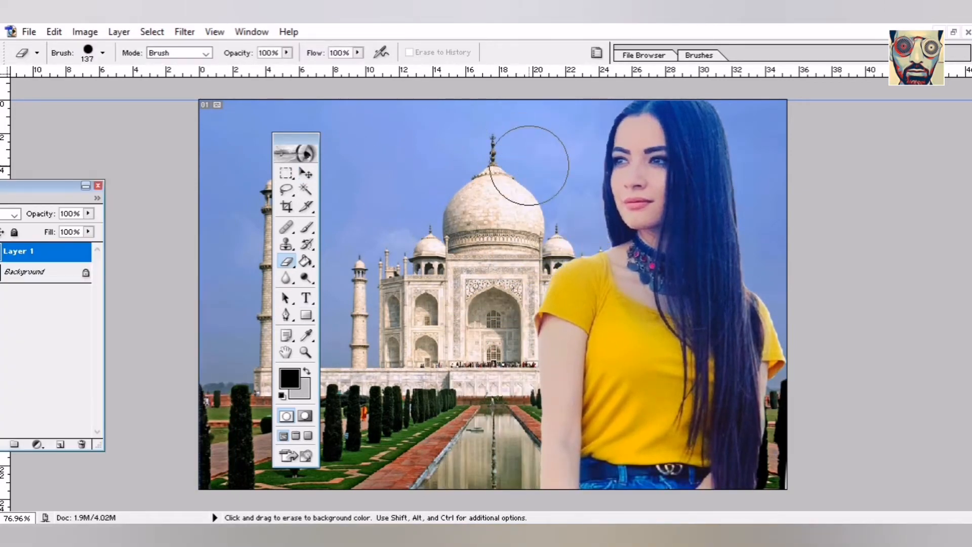
# - Try Auto Color on the woman layer, then undo it
pyautogui.click(84, 32)
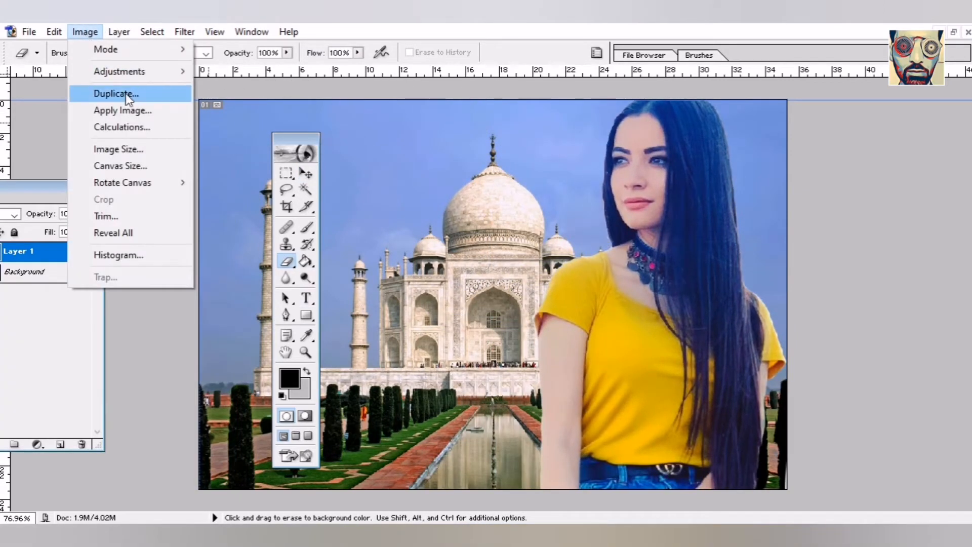
pyautogui.moveTo(135, 75)
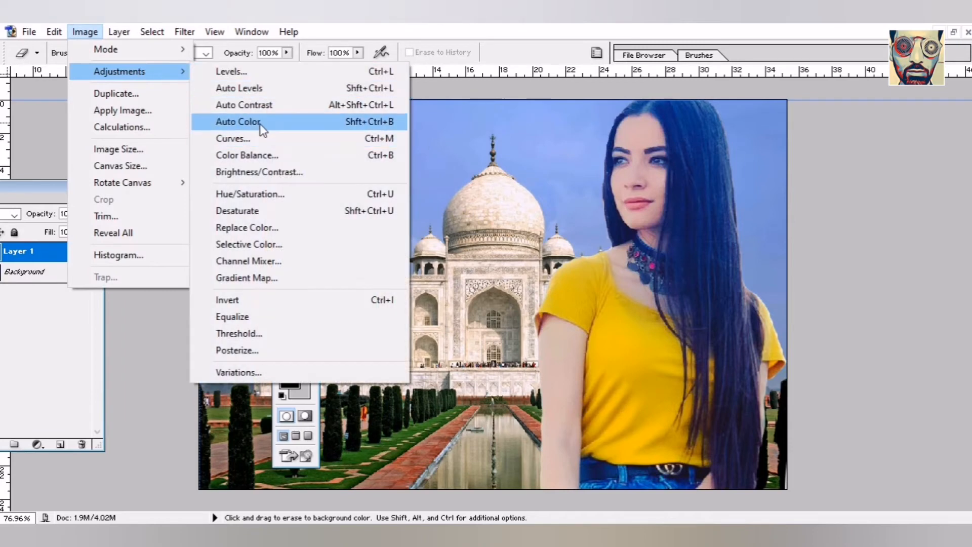
pyautogui.click(251, 135)
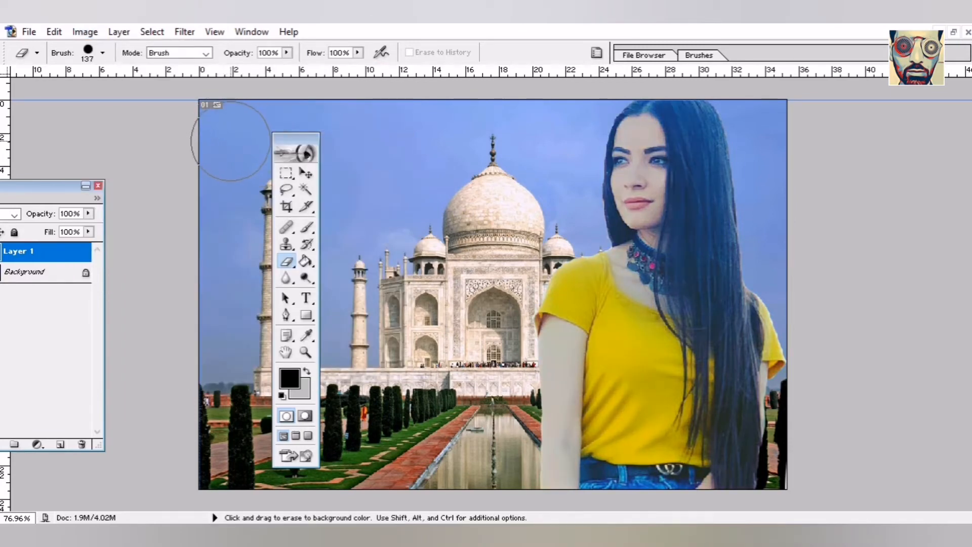
pyautogui.hotkey('ctrl', 'z')
# - Apply Levels to the woman layer: shadows 0, gamma 0.80, white point about 234
pyautogui.click(81, 33)
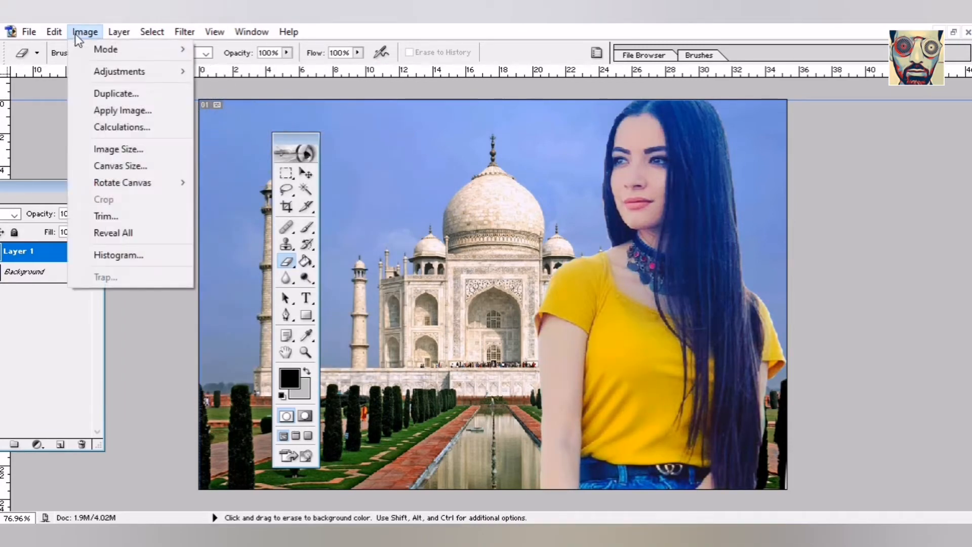
pyautogui.moveTo(101, 72)
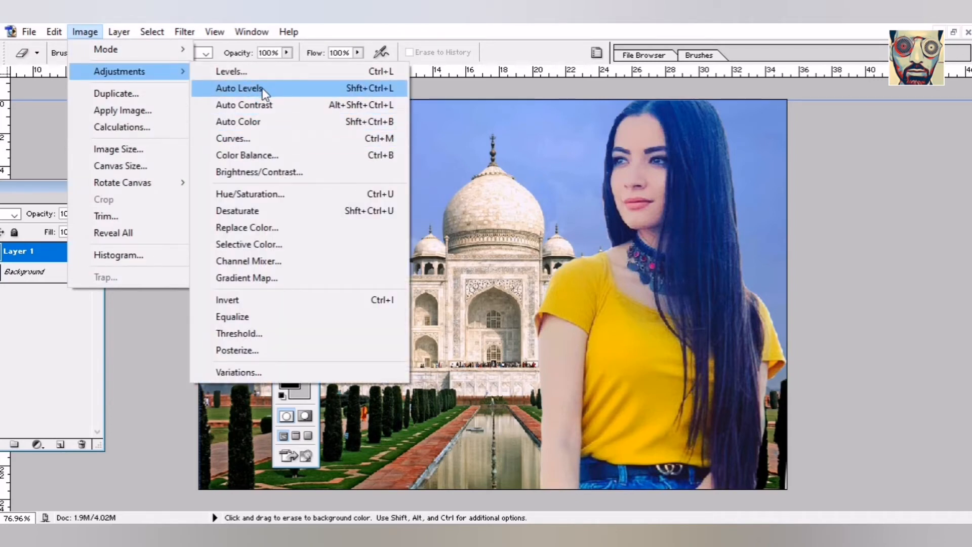
pyautogui.click(259, 72)
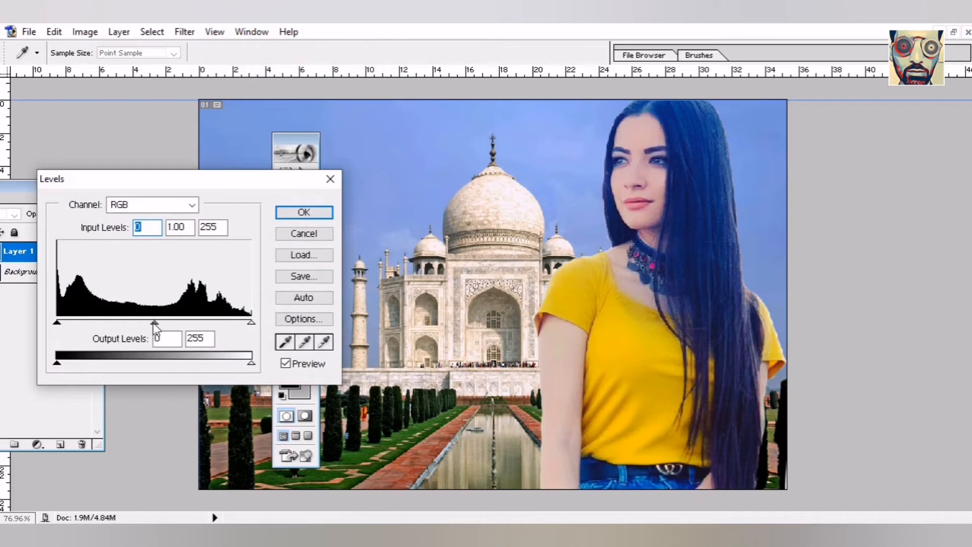
pyautogui.moveTo(152, 325)
pyautogui.mouseDown()
pyautogui.moveTo(130, 323)
pyautogui.moveTo(170, 325)
pyautogui.mouseUp()
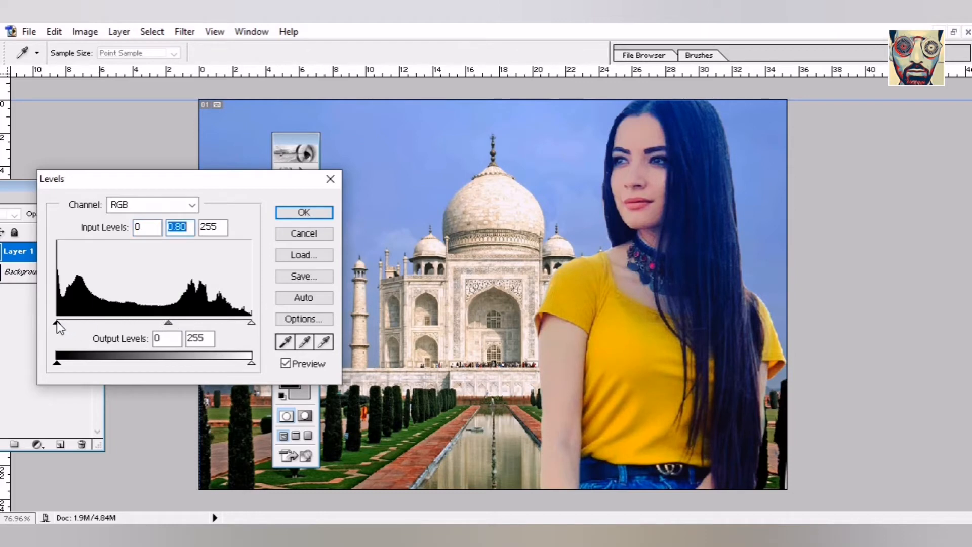
pyautogui.moveTo(57, 322)
pyautogui.mouseDown()
pyautogui.moveTo(78, 326)
pyautogui.moveTo(56, 322)
pyautogui.mouseUp()
pyautogui.click(52, 322)
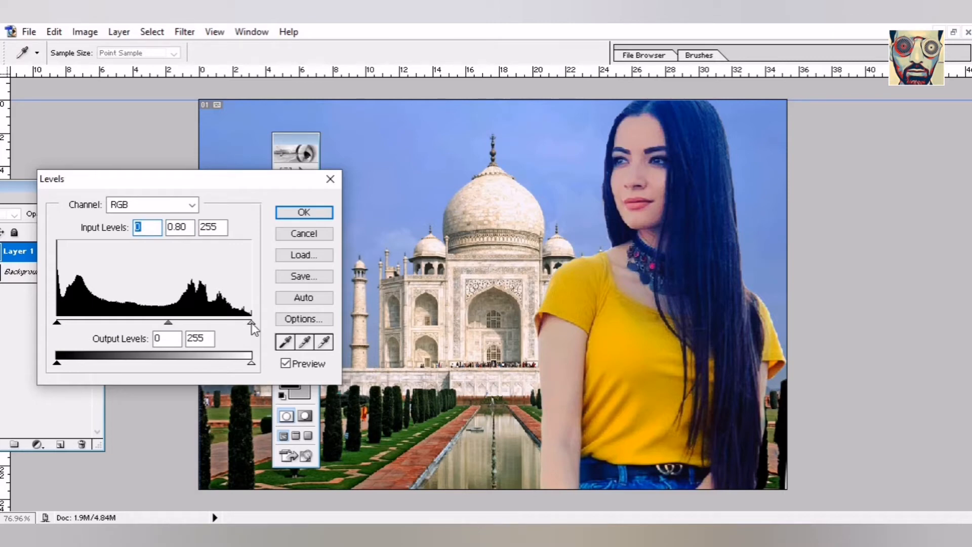
pyautogui.moveTo(248, 324)
pyautogui.mouseDown()
pyautogui.moveTo(220, 324)
pyautogui.moveTo(242, 331)
pyautogui.moveTo(233, 320)
pyautogui.mouseUp()
pyautogui.click(296, 216)
pyautogui.moveTo(306, 135); pyautogui.dragTo(711, 190)
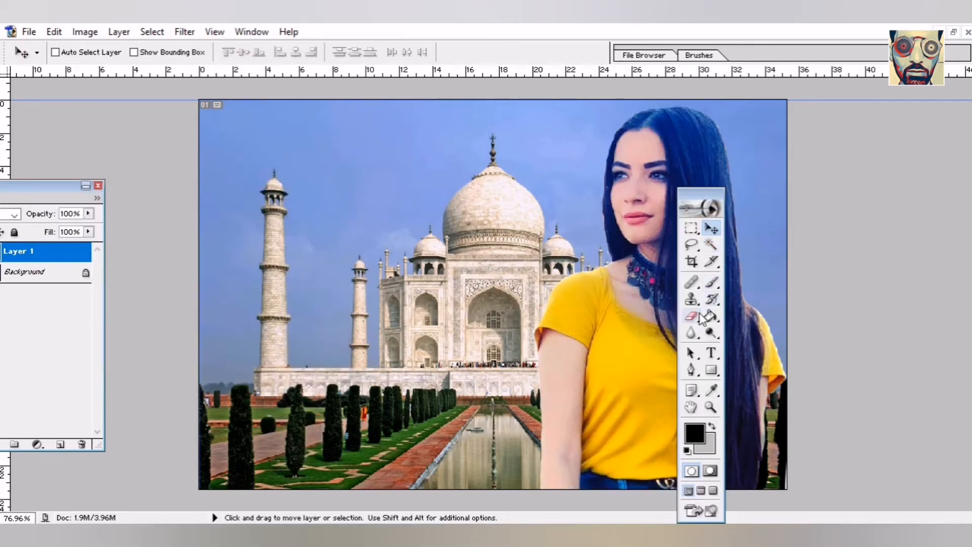
# - Soften the woman's edges with the Blur tool at 50%, then select the Horizontal Type tool
pyautogui.click(691, 334)
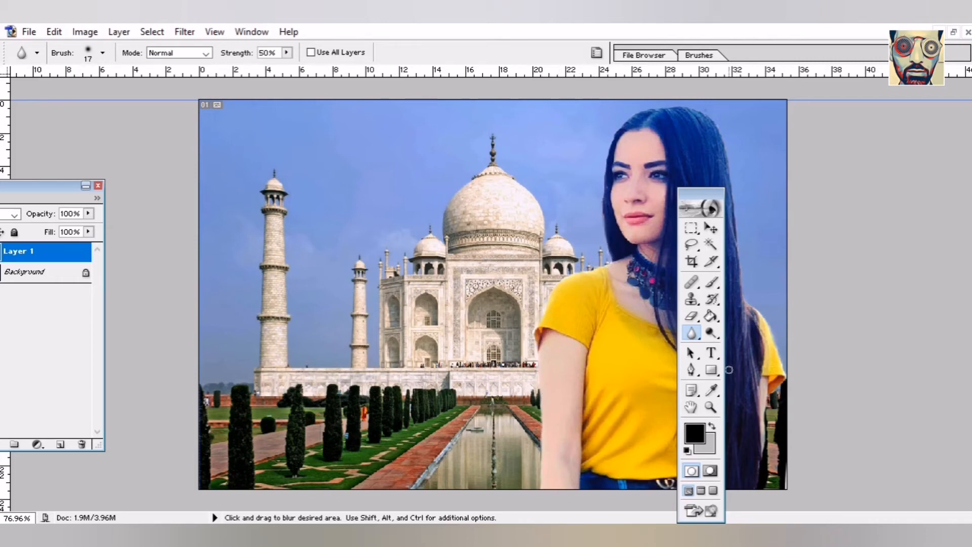
pyautogui.click(708, 354)
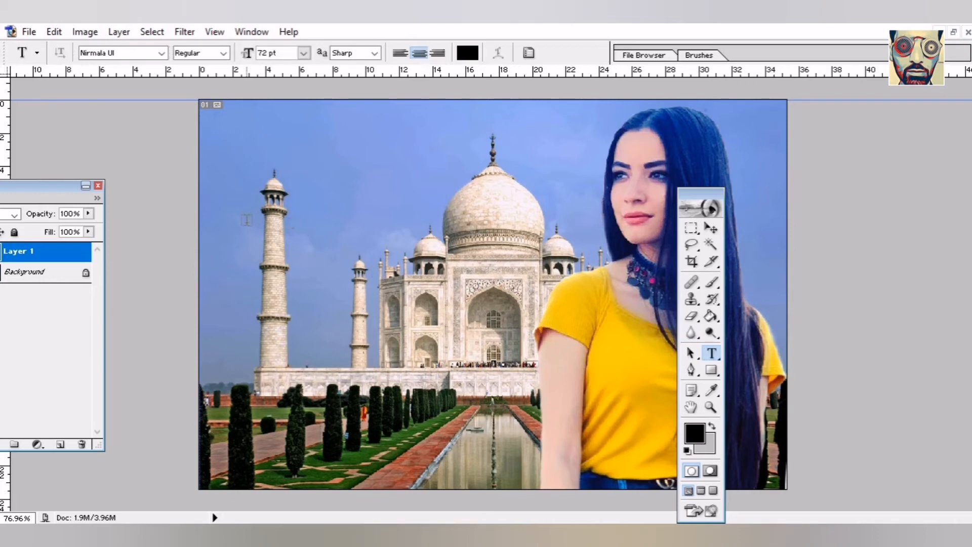
pyautogui.moveTo(504, 257); pyautogui.dragTo(578, 287)
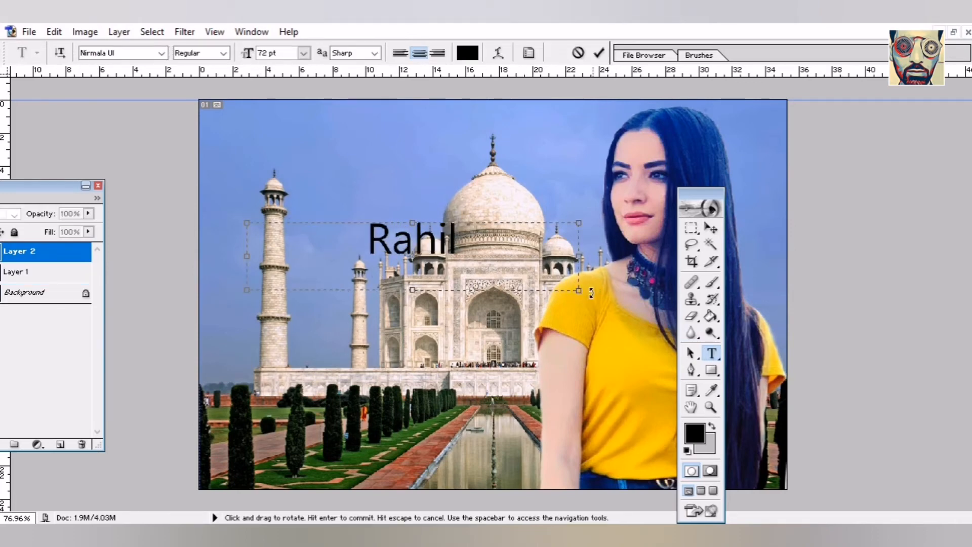
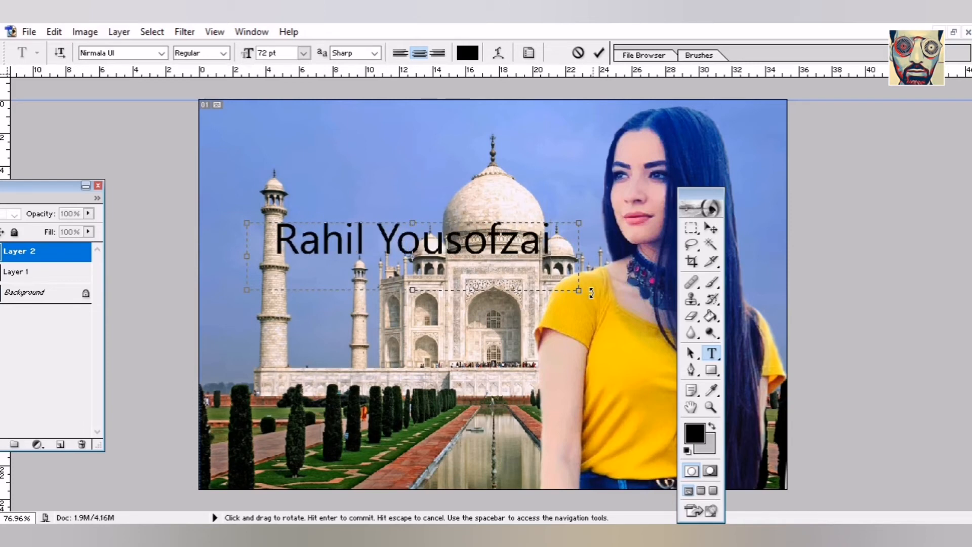
pyautogui.moveTo(566, 250); pyautogui.dragTo(183, 196)
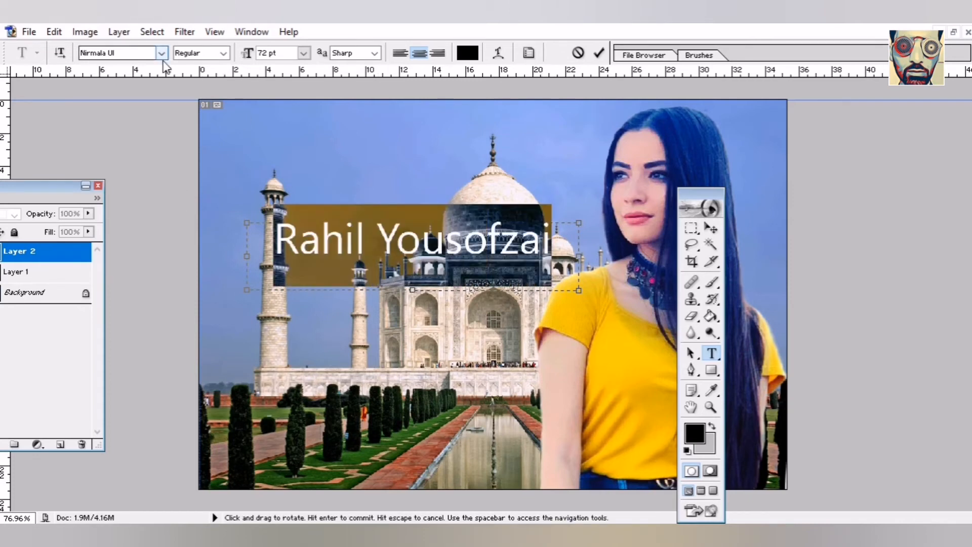
pyautogui.click(160, 52)
pyautogui.scroll(2, 179, 236)
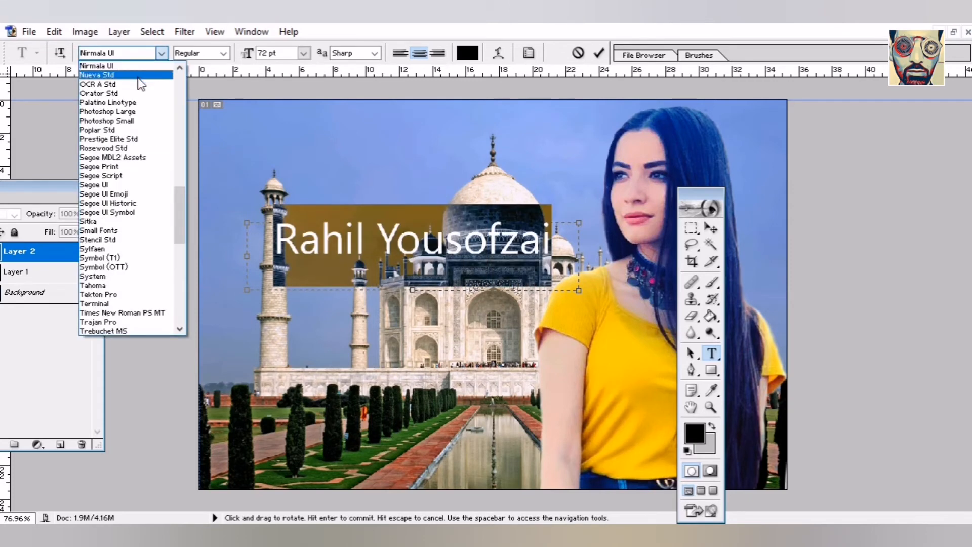
pyautogui.click(110, 63)
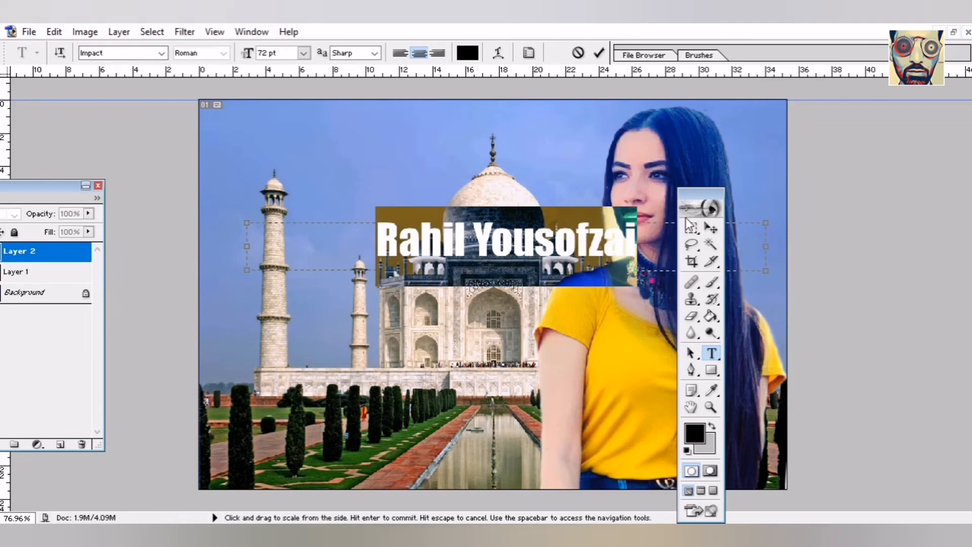
pyautogui.click(711, 229)
pyautogui.moveTo(512, 266); pyautogui.dragTo(354, 164)
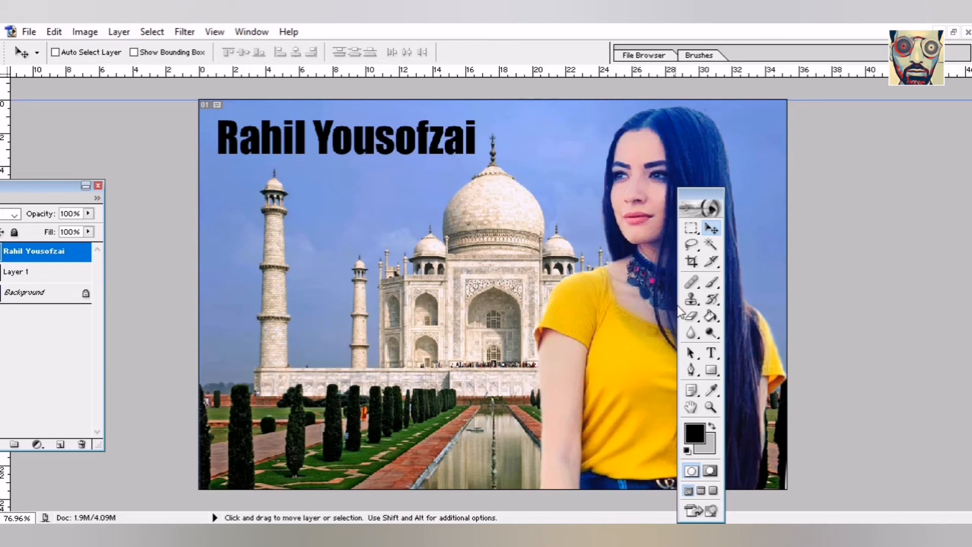
pyautogui.click(711, 353)
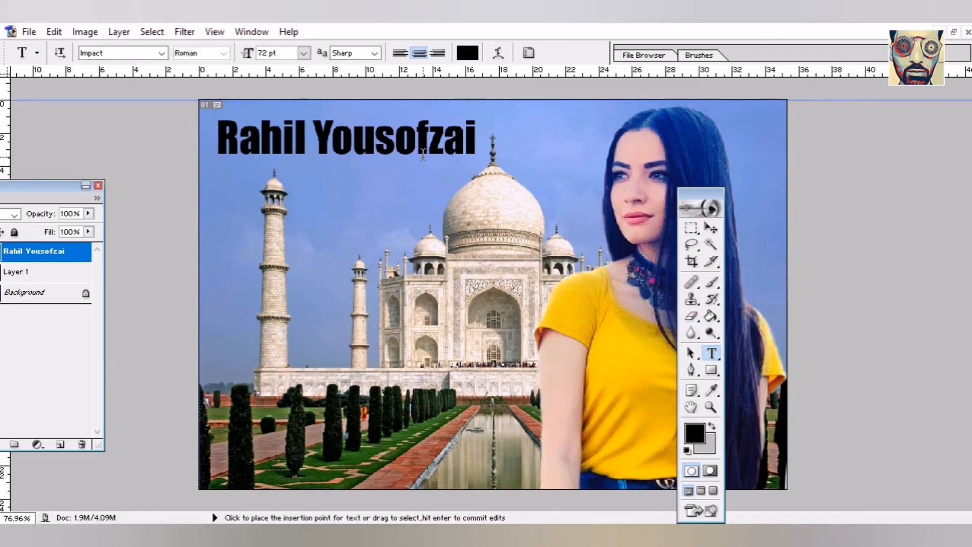
pyautogui.tripleClick(422, 154)
pyautogui.tripleClick(423, 154)
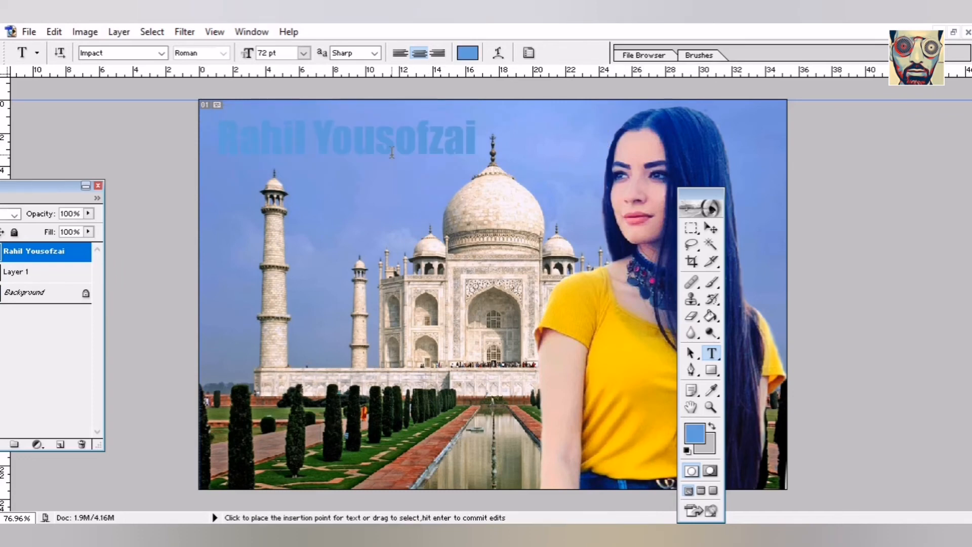
pyautogui.tripleClick(391, 153)
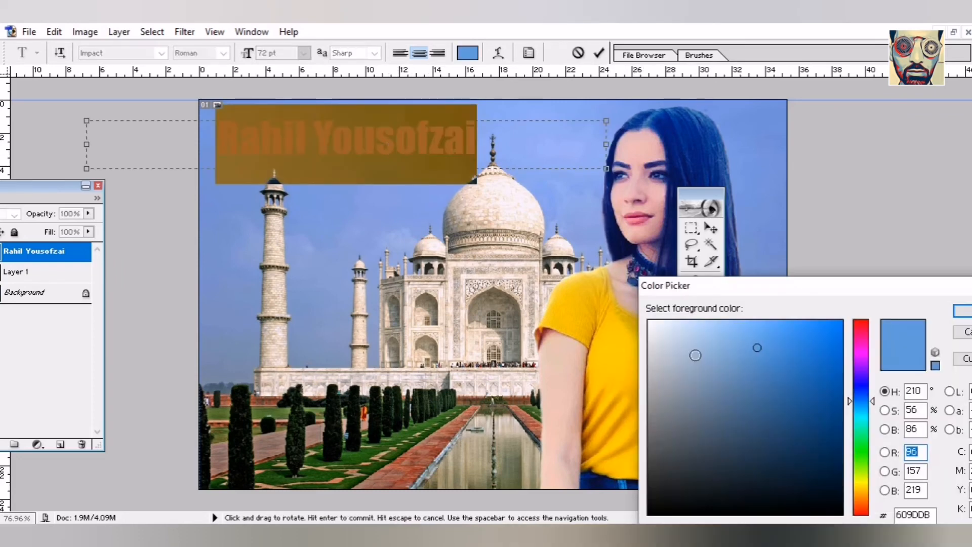
pyautogui.click(693, 338)
pyautogui.moveTo(683, 337); pyautogui.dragTo(665, 329)
pyautogui.click(964, 312)
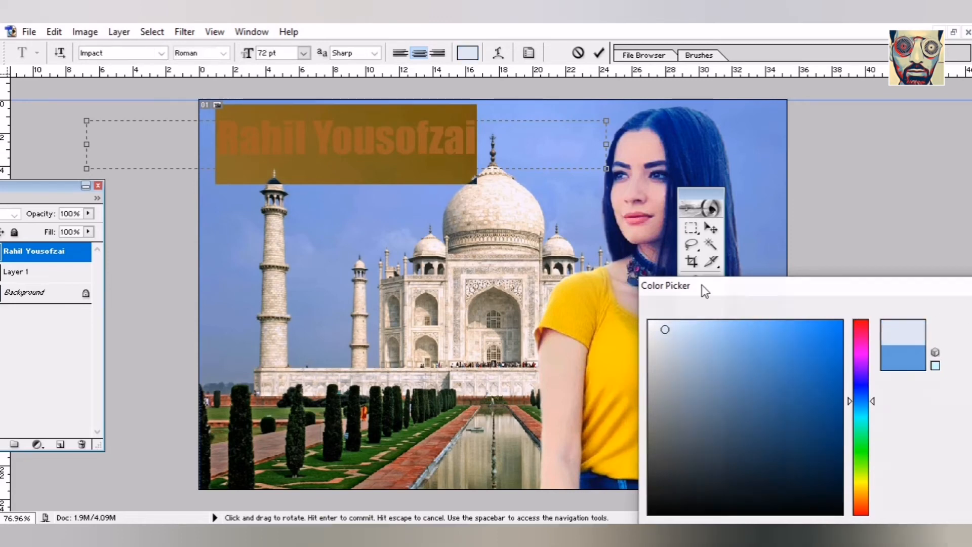
pyautogui.click(711, 229)
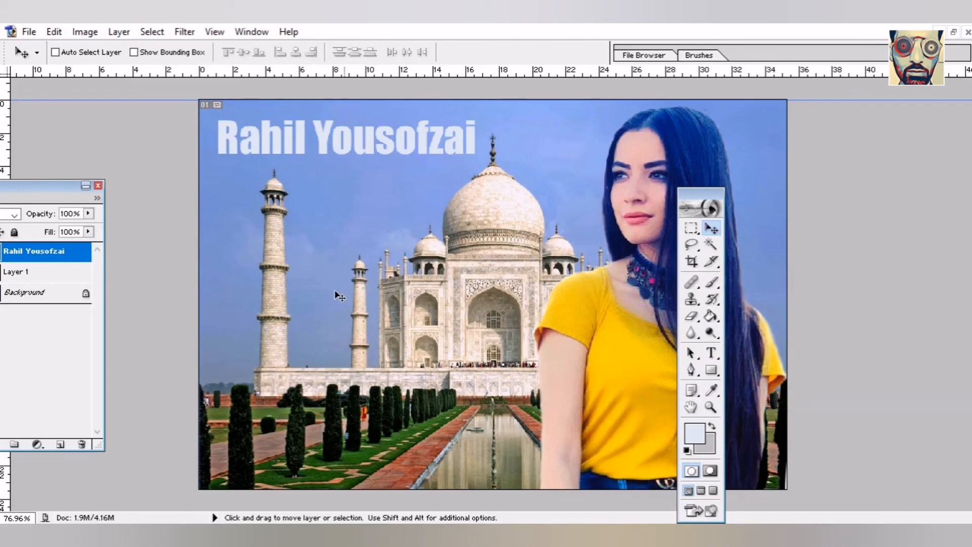
# - Save the composite to Pictures as rahil.jpg at JPEG quality 12
pyautogui.click(29, 32)
pyautogui.click(48, 172)
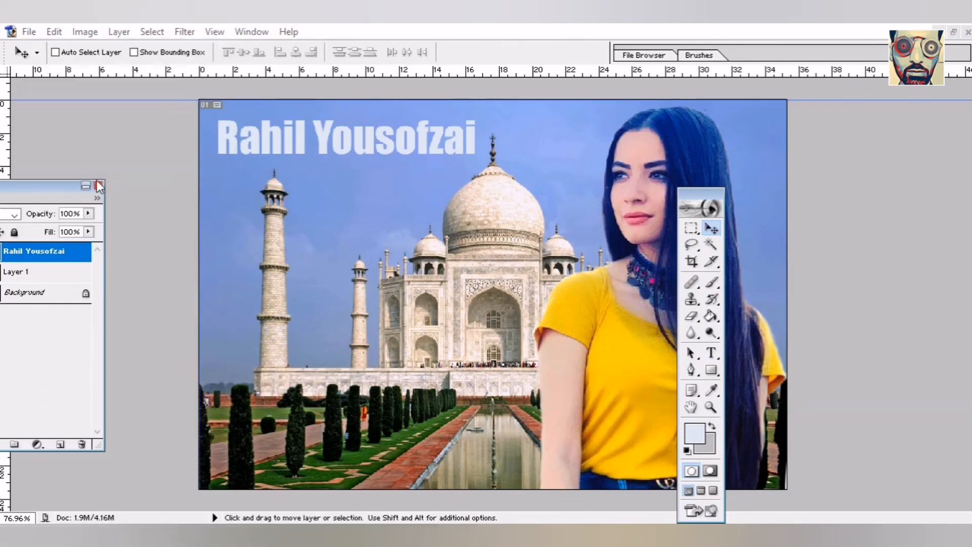
pyautogui.write('rahi')
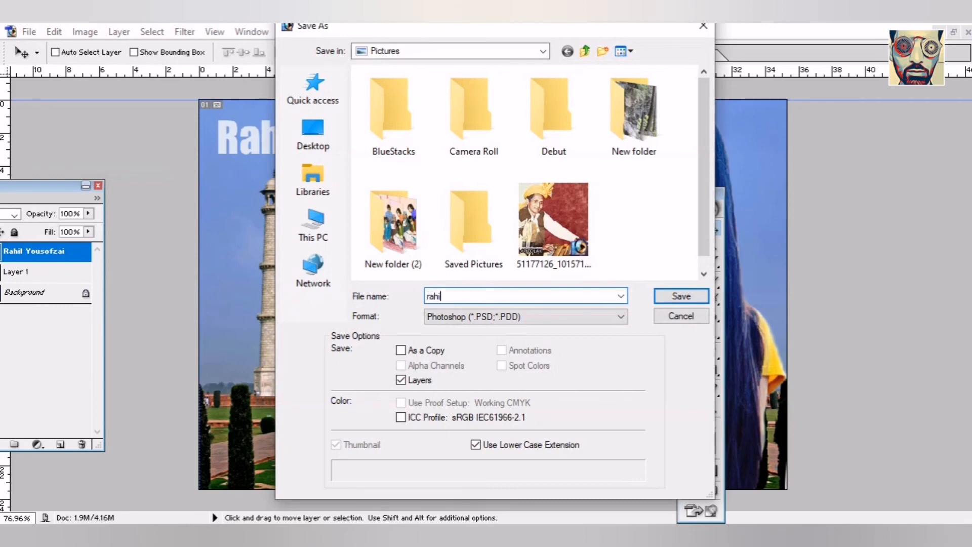
pyautogui.write('l')
pyautogui.click(596, 314)
pyautogui.click(555, 386)
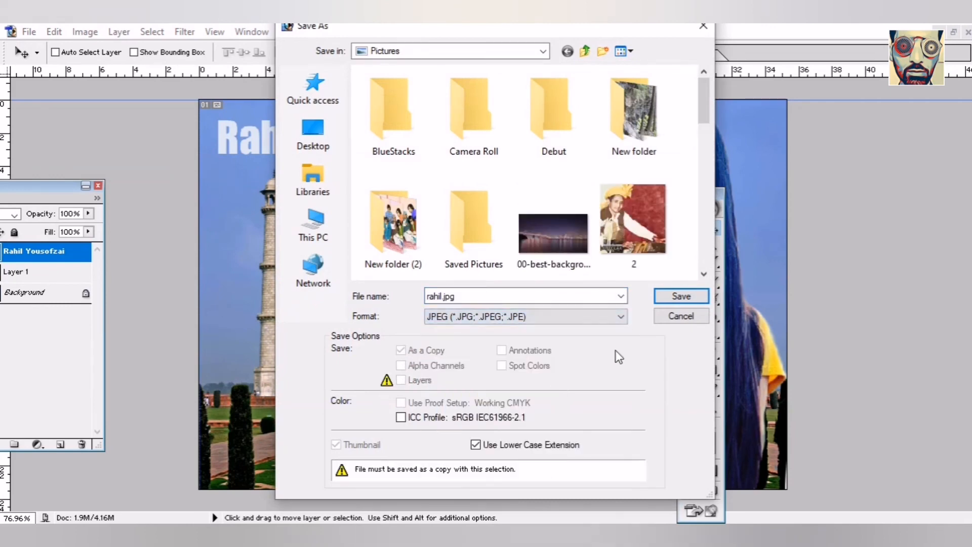
pyautogui.click(677, 298)
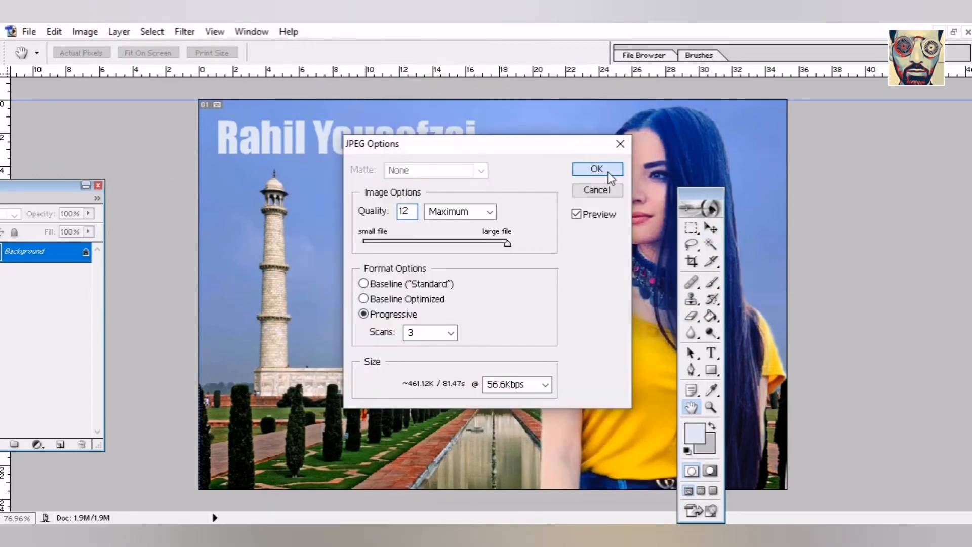
pyautogui.click(589, 167)
pyautogui.click(28, 31)
pyautogui.click(46, 65)
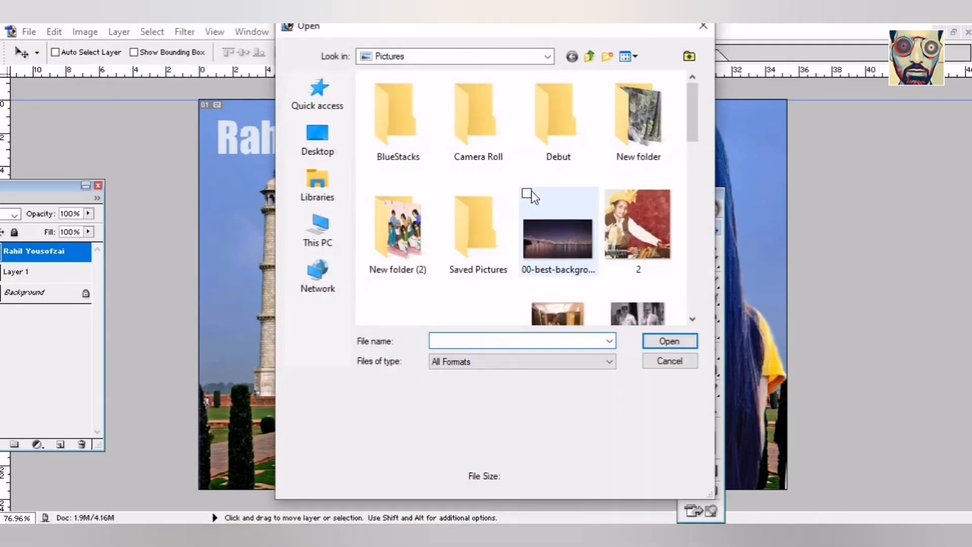
# - Reopen the saved rahil.jpg and maximise its window in the workspace
pyautogui.scroll(-5, 492, 176)
pyautogui.click(492, 176)
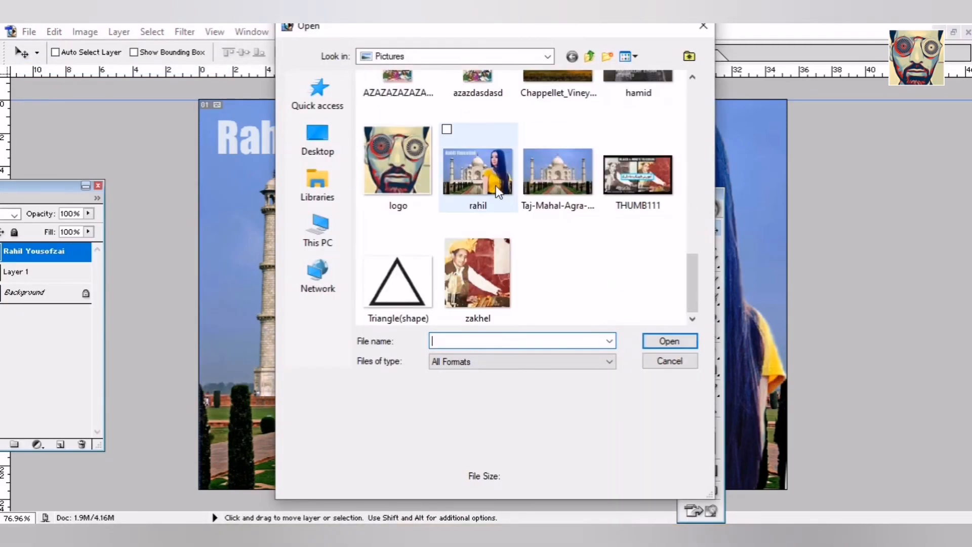
pyautogui.doubleClick(492, 176)
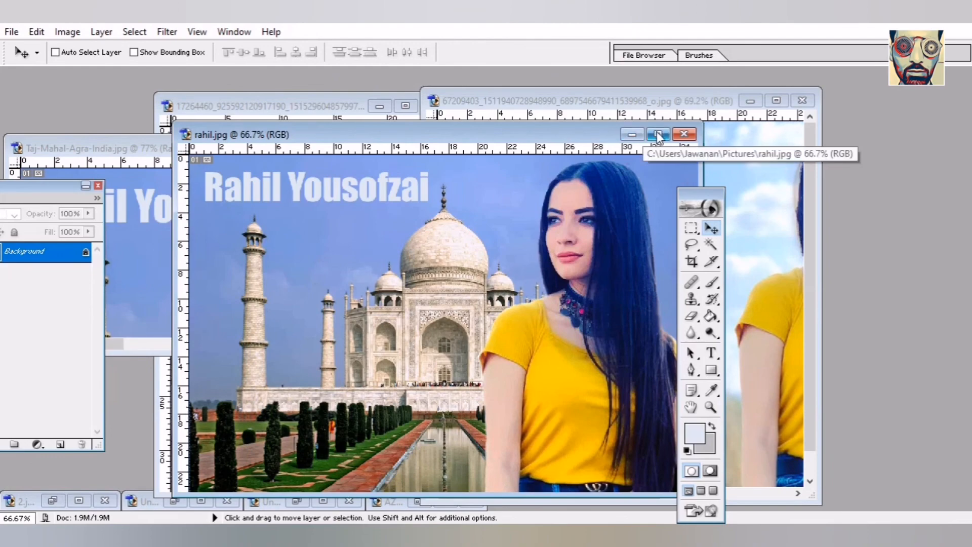
pyautogui.click(658, 134)
# - Apply Auto Levels to rahil.jpg
pyautogui.click(85, 31)
pyautogui.moveTo(121, 72)
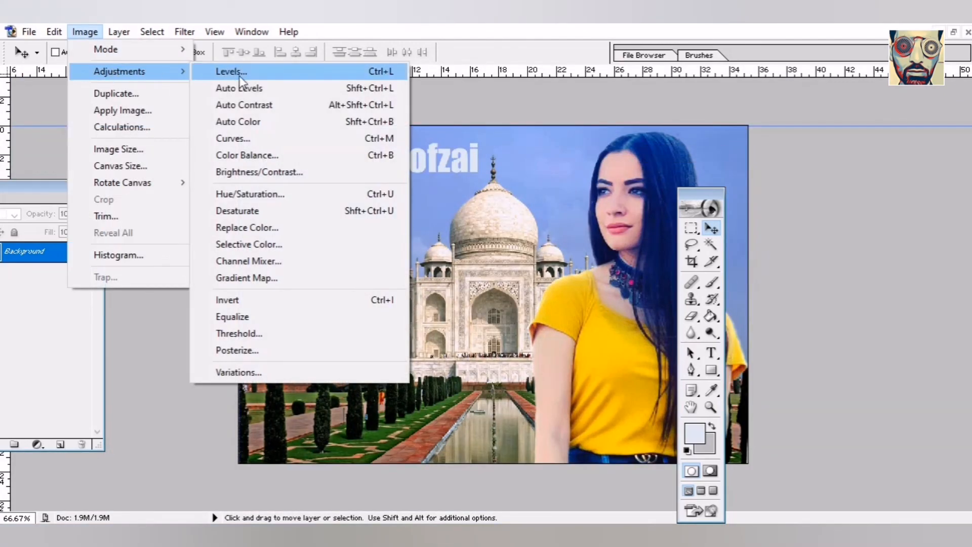
pyautogui.click(239, 89)
# - Darken the image in Levels with input levels 44, 0.68 and 255
pyautogui.click(85, 32)
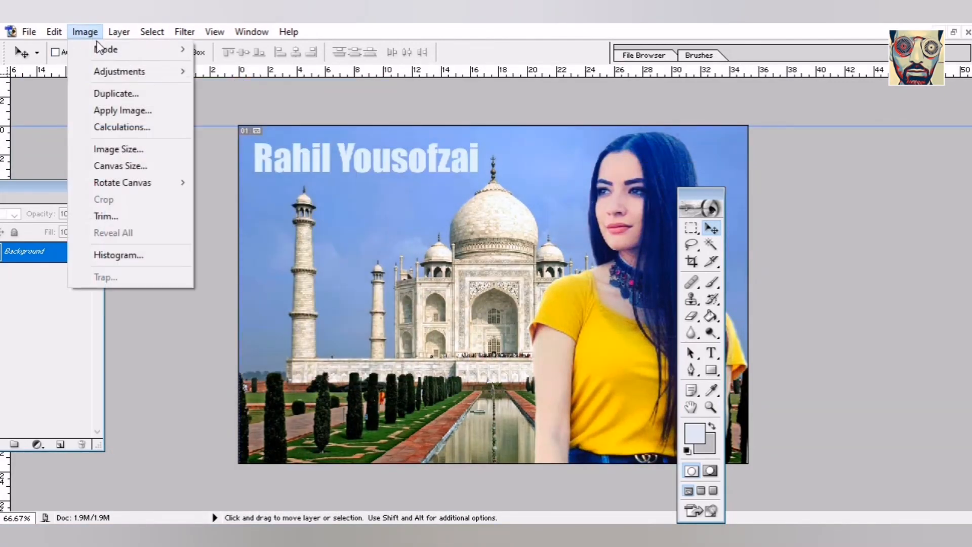
pyautogui.click(213, 71)
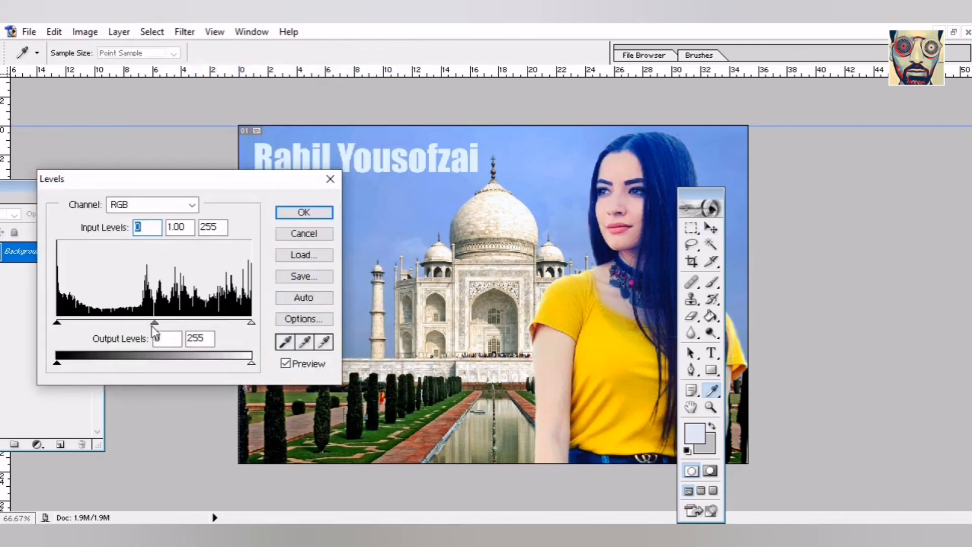
pyautogui.moveTo(156, 326); pyautogui.dragTo(178, 327)
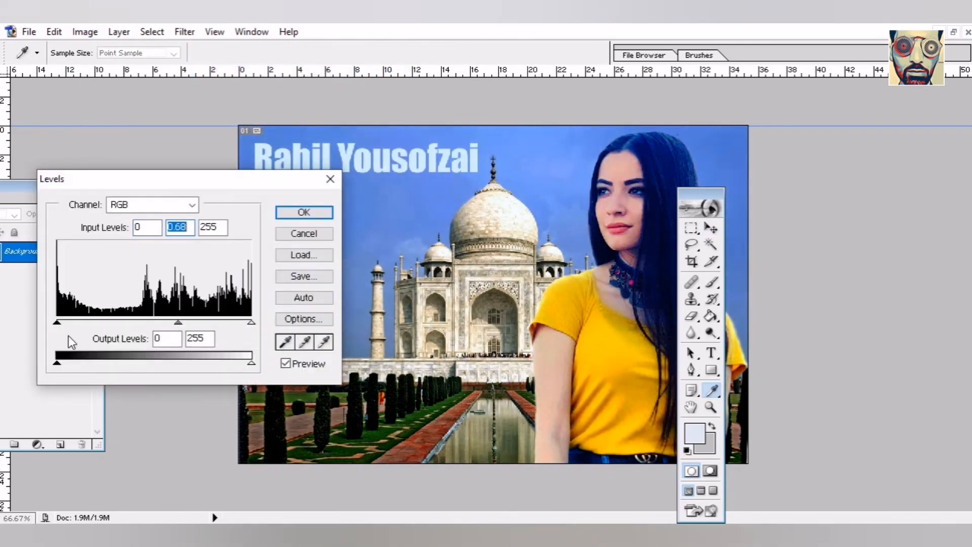